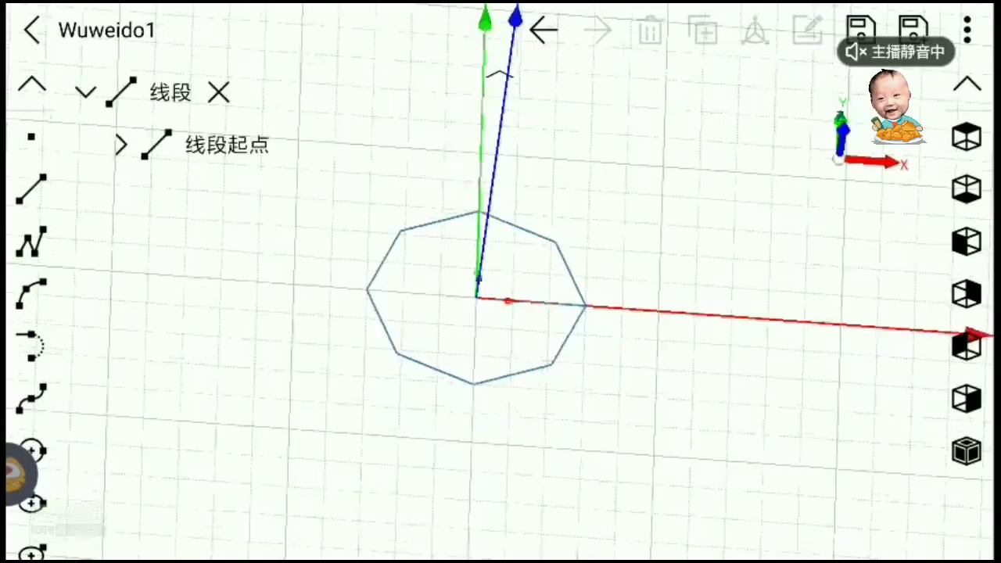
Give the line's end point a relative Z offset of 600, drawing it straight up from the origin.
{"action": "left_click", "coordinate": [121, 146]}
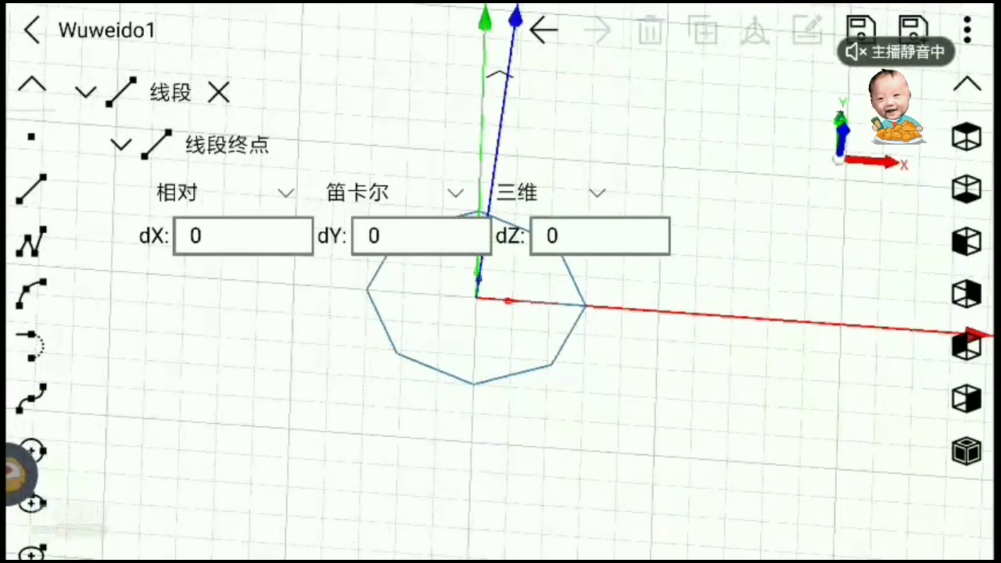
{"action": "left_click", "coordinate": [559, 236]}
{"action": "type", "text": "00"}
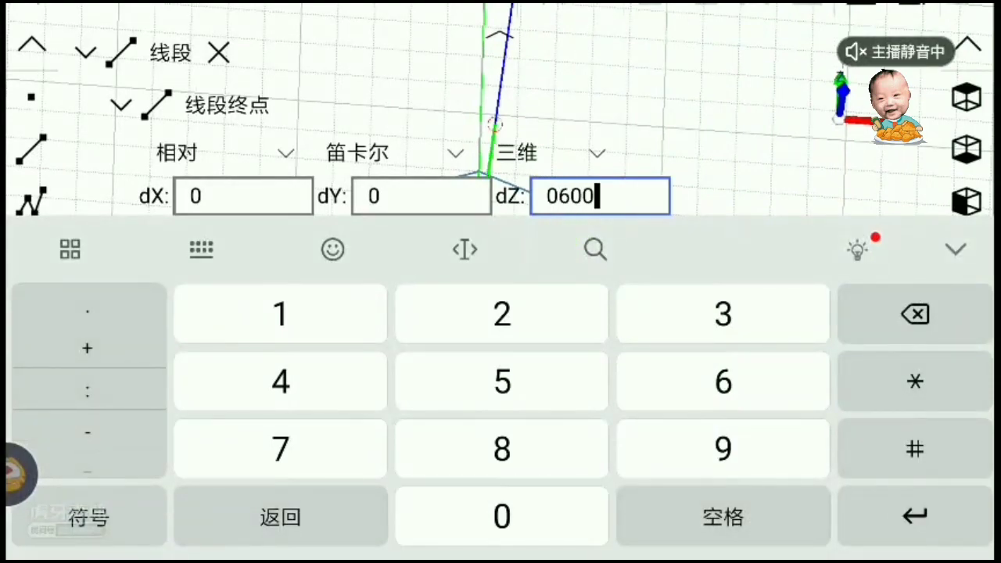
{"action": "key", "text": "Return"}
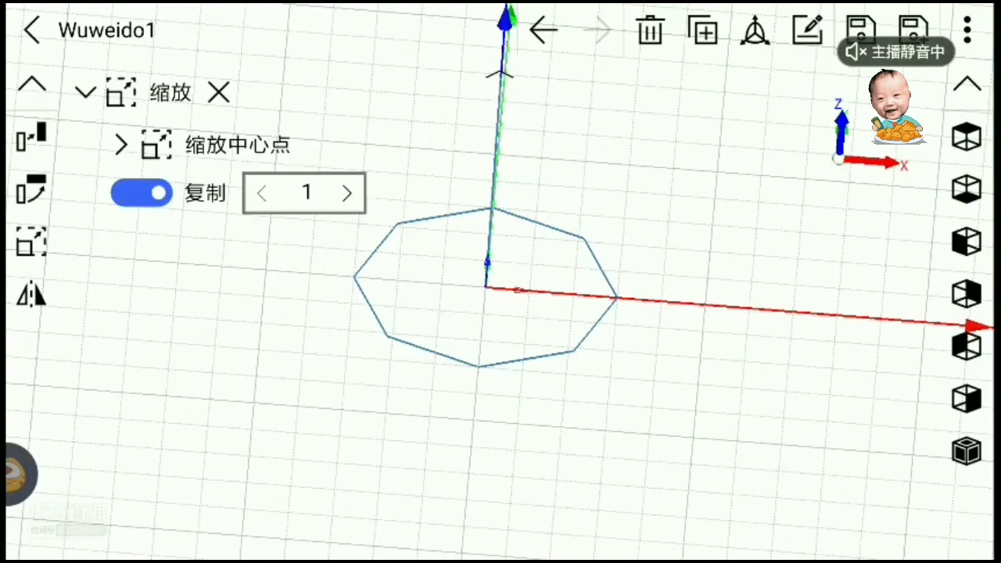
Set the Scale copy count to 40.
{"action": "left_click", "coordinate": [301, 203]}
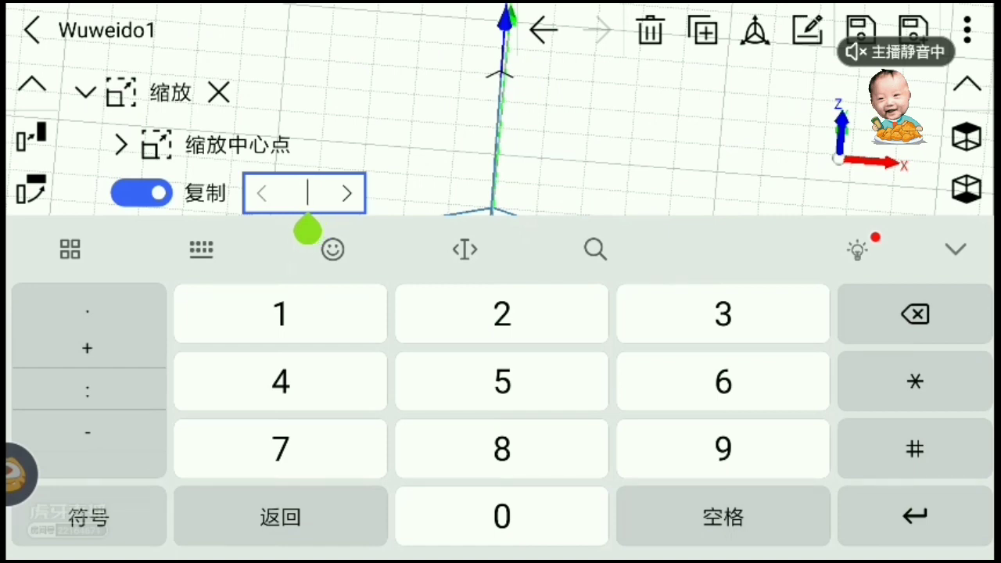
{"action": "type", "text": "60"}
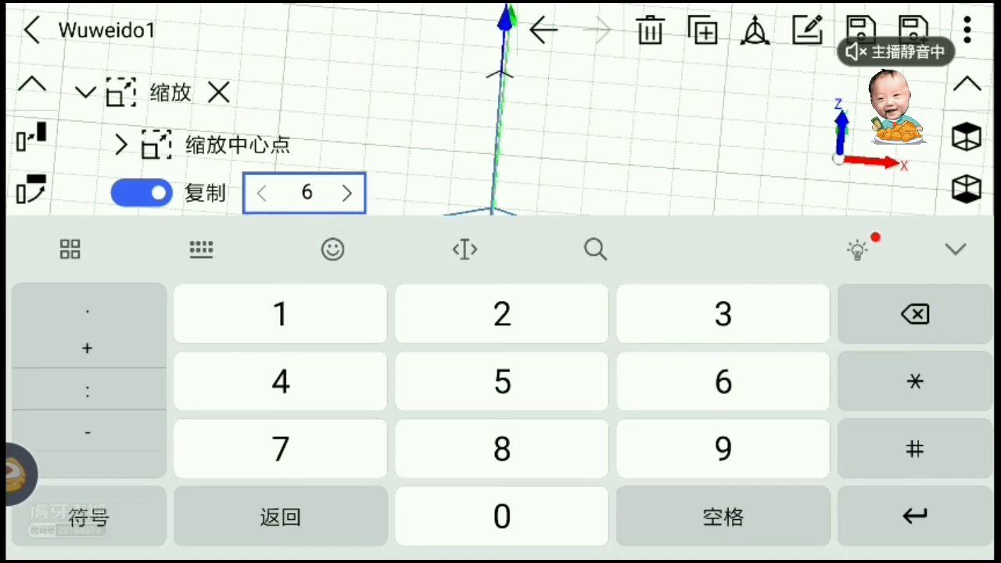
{"action": "type", "text": "40"}
{"action": "key", "text": "Return"}
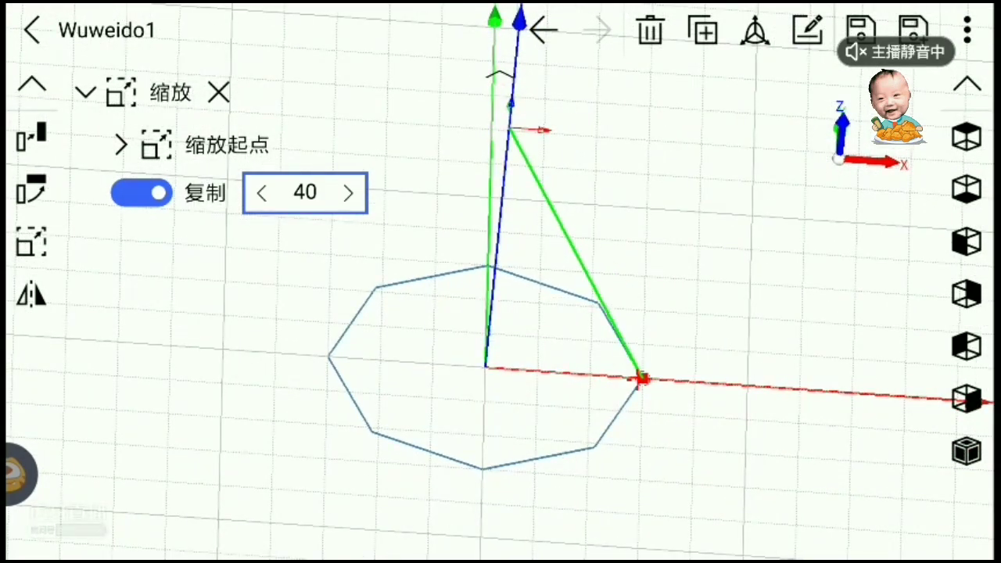
Pick the scale start point and set the end offset to X 250, Z -600, creating 40 line copies.
{"action": "left_click", "coordinate": [641, 379]}
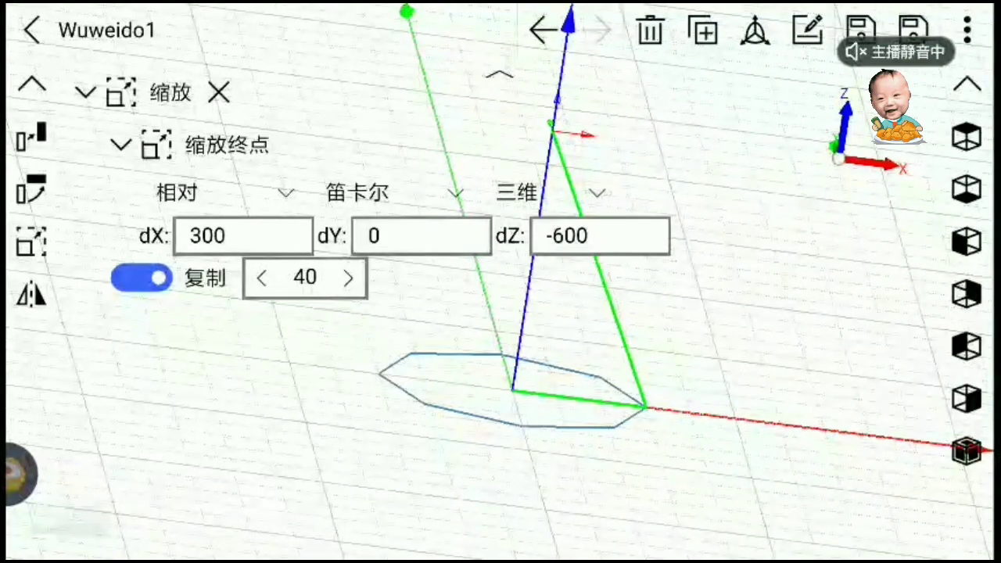
{"action": "left_click", "coordinate": [227, 235]}
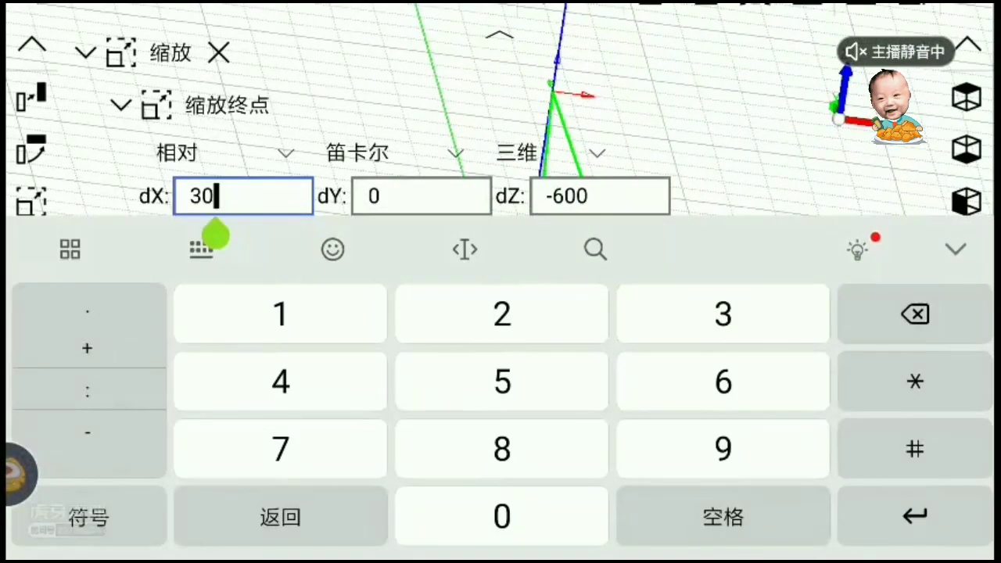
{"action": "key", "text": "BackSpace"}
{"action": "type", "text": "25"}
{"action": "key", "text": "Return"}
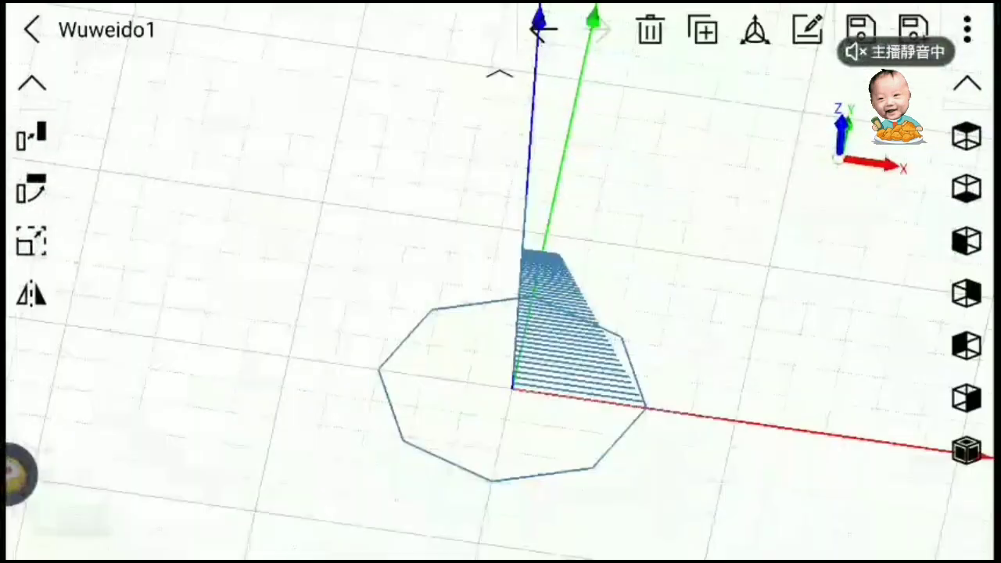
{"action": "mouse_move", "coordinate": [500, 235]}
{"action": "left_mouse_down"}
{"action": "mouse_move", "coordinate": [500, 376]}
{"action": "mouse_move", "coordinate": [485, 281]}
{"action": "mouse_move", "coordinate": [453, 258]}
{"action": "left_mouse_up"}
{"action": "left_click_drag", "start_coordinate": [500, 313], "coordinate": [477, 234]}
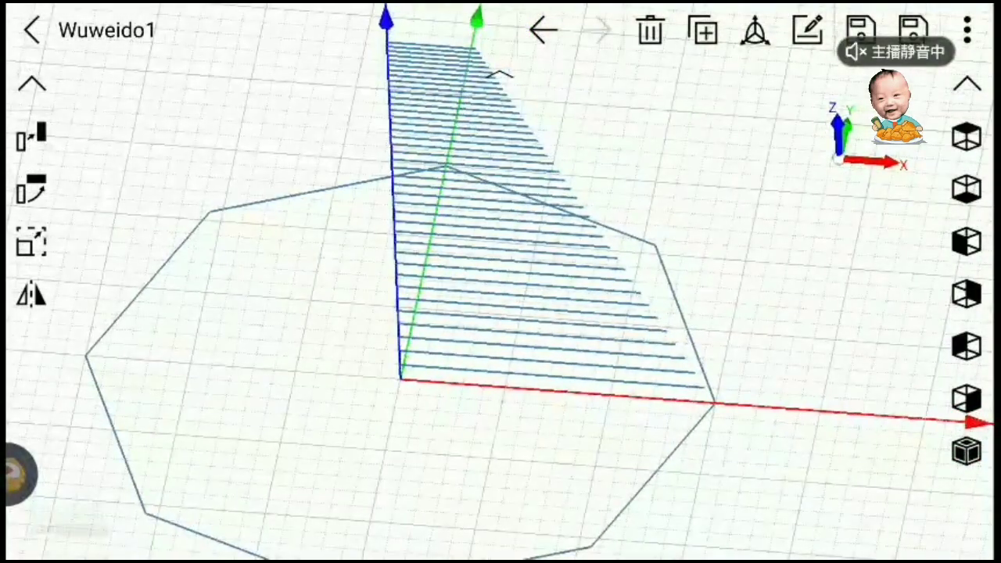
Rotate a line about the origin, starting from the X-axis octagon vertex to a diagonal end angle.
{"action": "mouse_move", "coordinate": [501, 312]}
{"action": "left_mouse_down"}
{"action": "mouse_move", "coordinate": [493, 375]}
{"action": "mouse_move", "coordinate": [391, 384]}
{"action": "mouse_move", "coordinate": [438, 375]}
{"action": "left_mouse_up"}
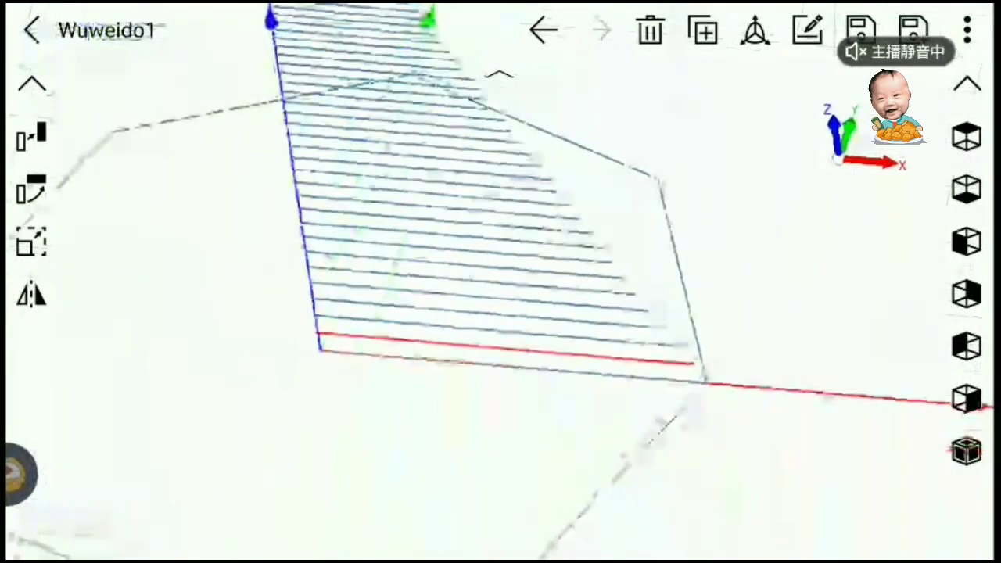
{"action": "left_click", "coordinate": [31, 188]}
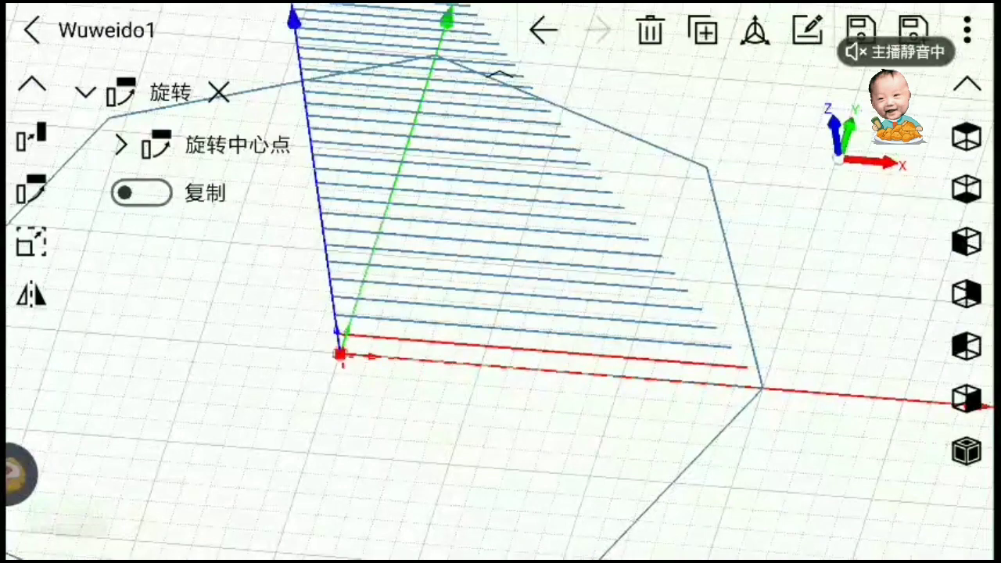
{"action": "left_click", "coordinate": [762, 387]}
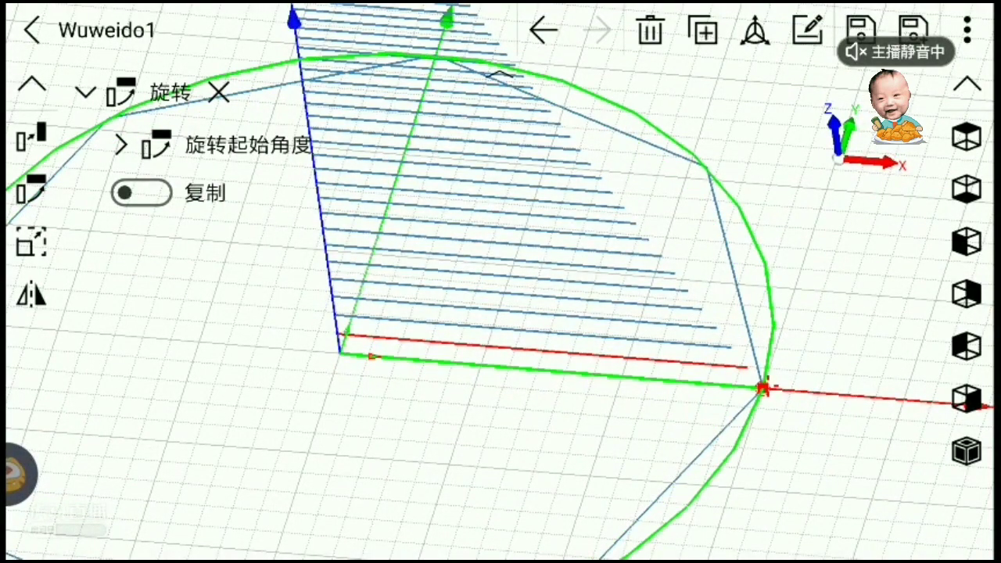
{"action": "left_click", "coordinate": [860, 396]}
{"action": "left_click", "coordinate": [703, 168]}
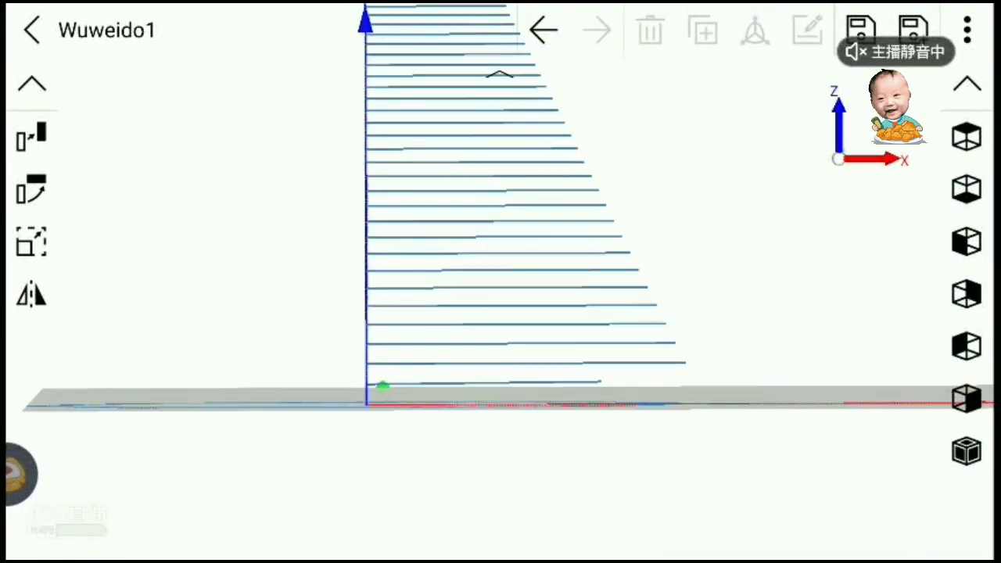
Box-select the whole stack of 40 scaled lines and frame it in perspective.
{"action": "left_click", "coordinate": [966, 84]}
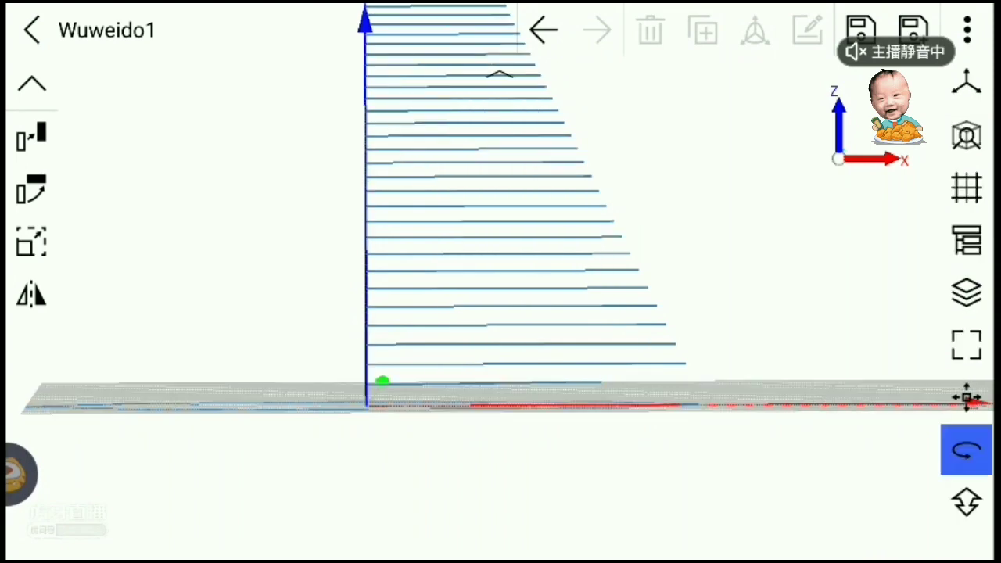
{"action": "left_click", "coordinate": [967, 188]}
{"action": "key", "text": "Escape"}
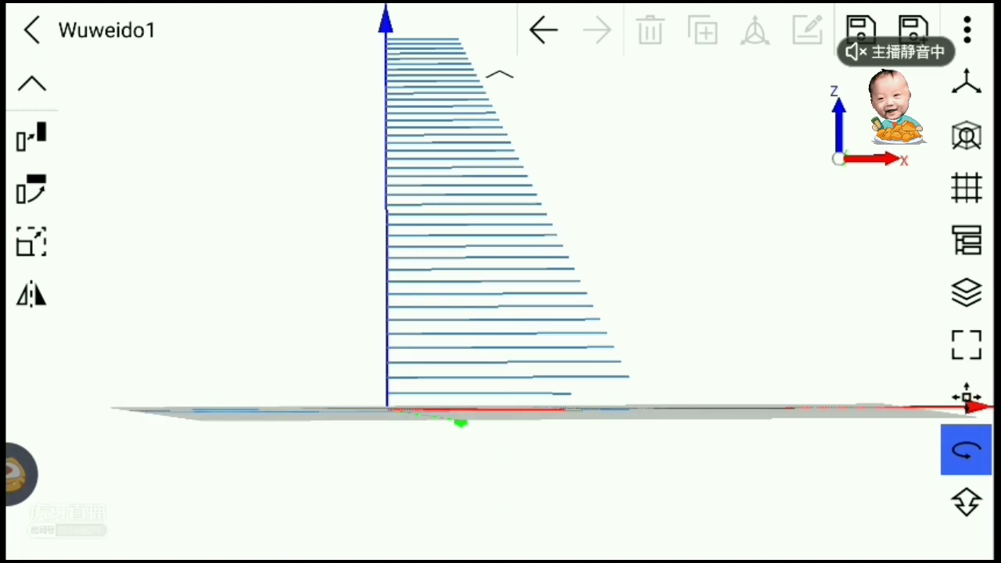
{"action": "mouse_move", "coordinate": [698, 43]}
{"action": "left_mouse_down"}
{"action": "mouse_move", "coordinate": [480, 393]}
{"action": "mouse_move", "coordinate": [407, 395]}
{"action": "left_mouse_up"}
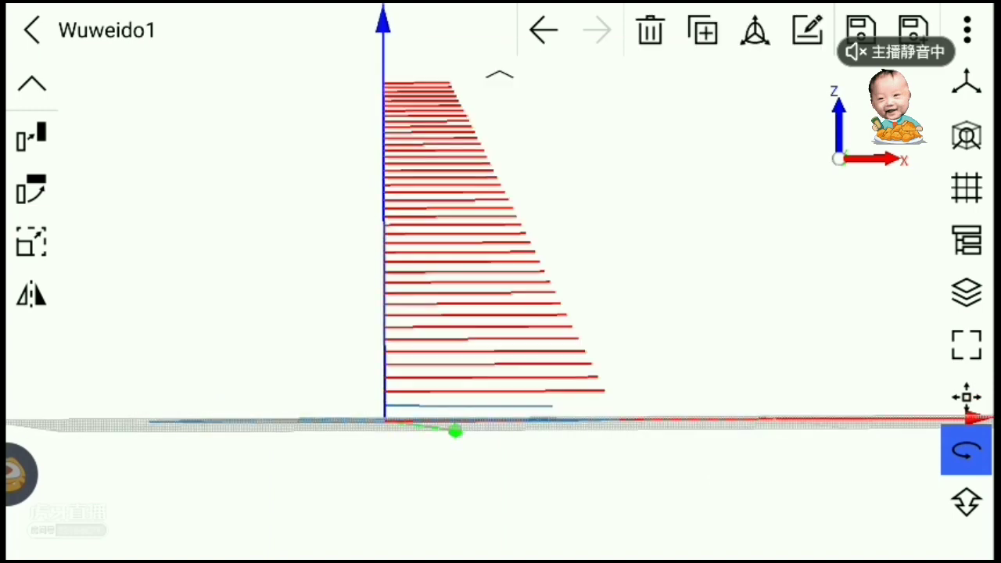
{"action": "left_click", "coordinate": [966, 188]}
{"action": "left_click_drag", "start_coordinate": [195, 234], "coordinate": [235, 250]}
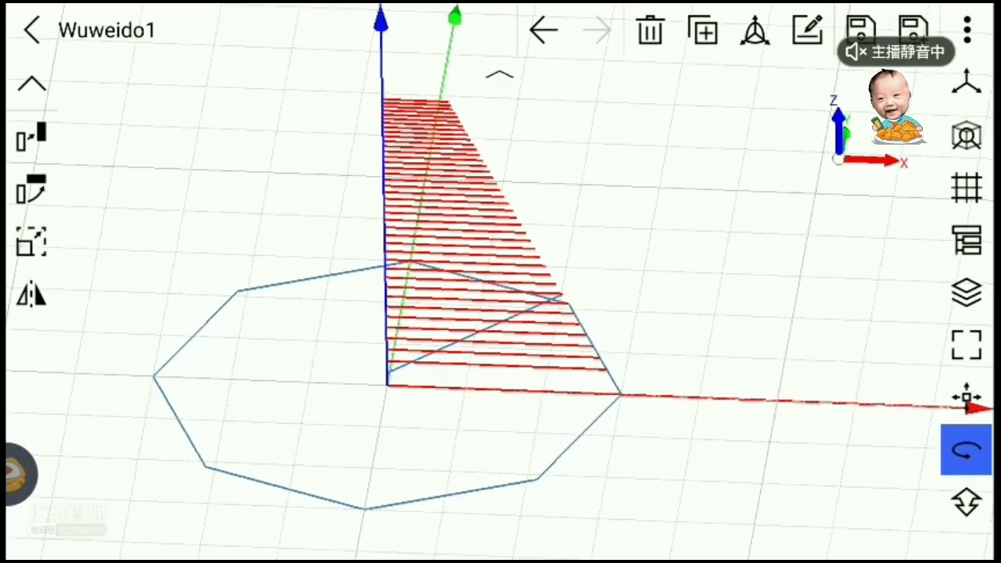
{"action": "mouse_move", "coordinate": [469, 313]}
{"action": "left_mouse_down"}
{"action": "mouse_move", "coordinate": [501, 297]}
{"action": "mouse_move", "coordinate": [547, 313]}
{"action": "left_mouse_up"}
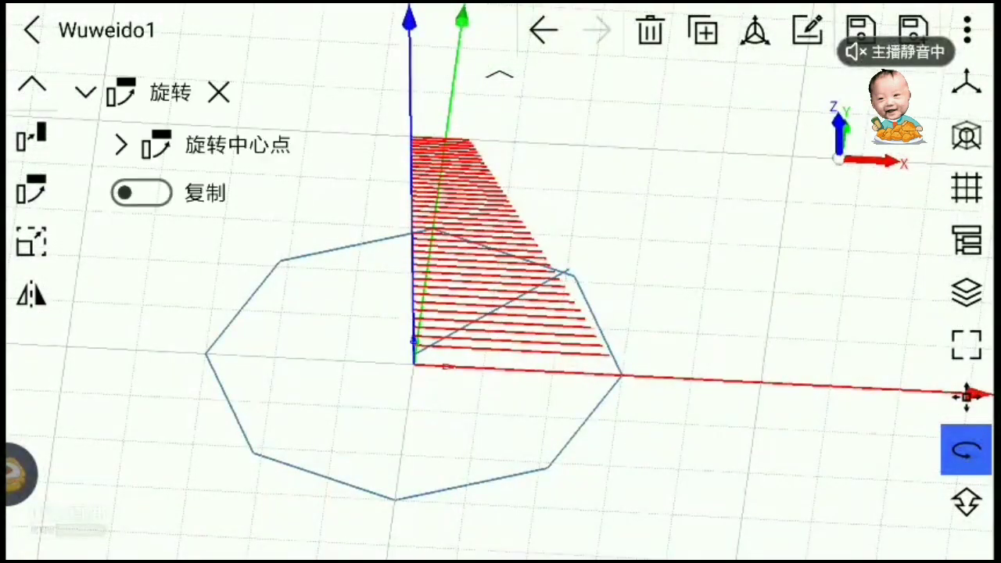
Keep rotation copying off and pick a first start angle for the line stack.
{"action": "left_click", "coordinate": [140, 193]}
{"action": "left_click", "coordinate": [140, 192]}
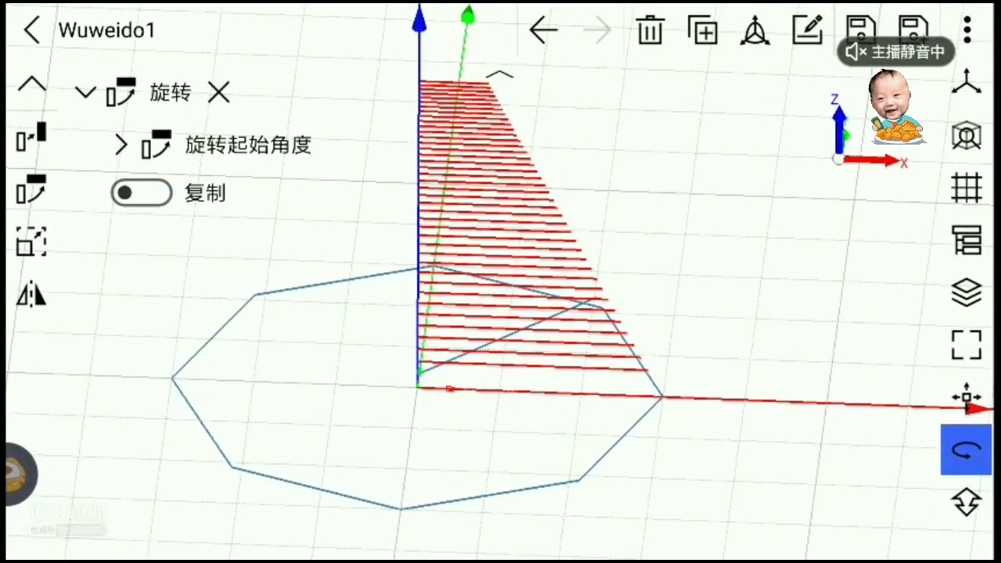
{"action": "left_click", "coordinate": [663, 396]}
{"action": "left_click_drag", "start_coordinate": [548, 351], "coordinate": [594, 297]}
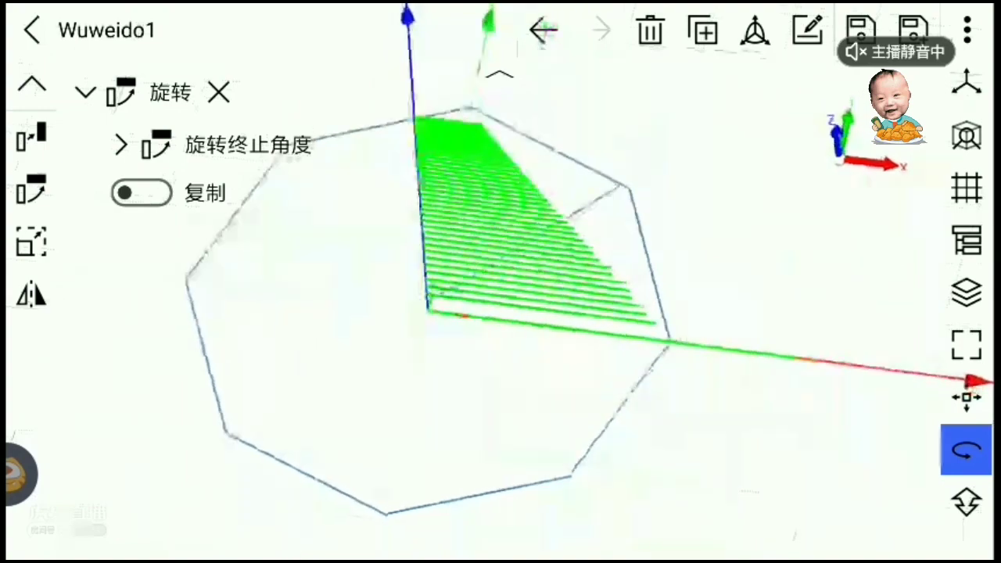
{"action": "left_click_drag", "start_coordinate": [500, 313], "coordinate": [594, 312]}
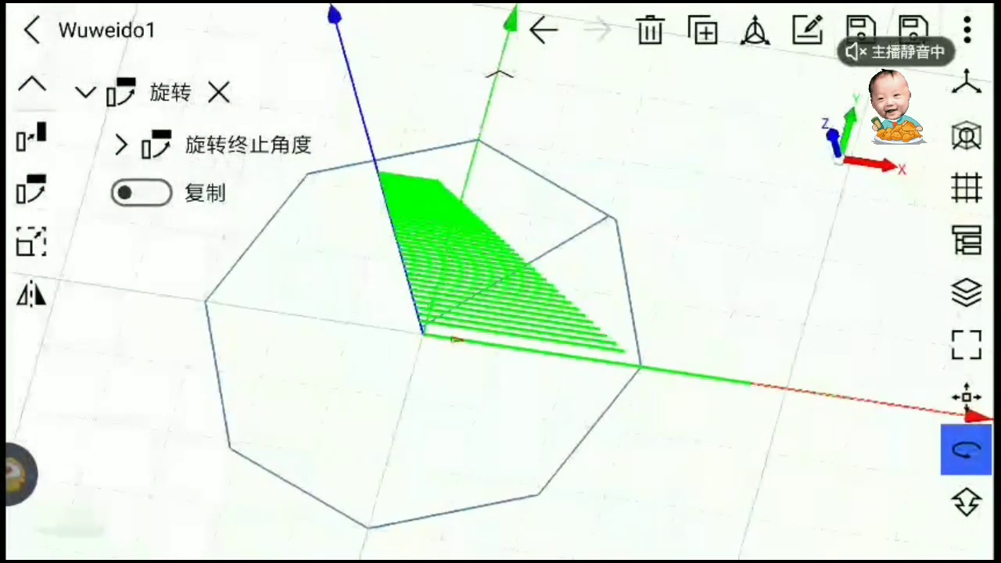
{"action": "mouse_move", "coordinate": [500, 313]}
{"action": "left_mouse_down"}
{"action": "mouse_move", "coordinate": [626, 227]}
{"action": "mouse_move", "coordinate": [438, 235]}
{"action": "mouse_move", "coordinate": [501, 313]}
{"action": "left_mouse_up"}
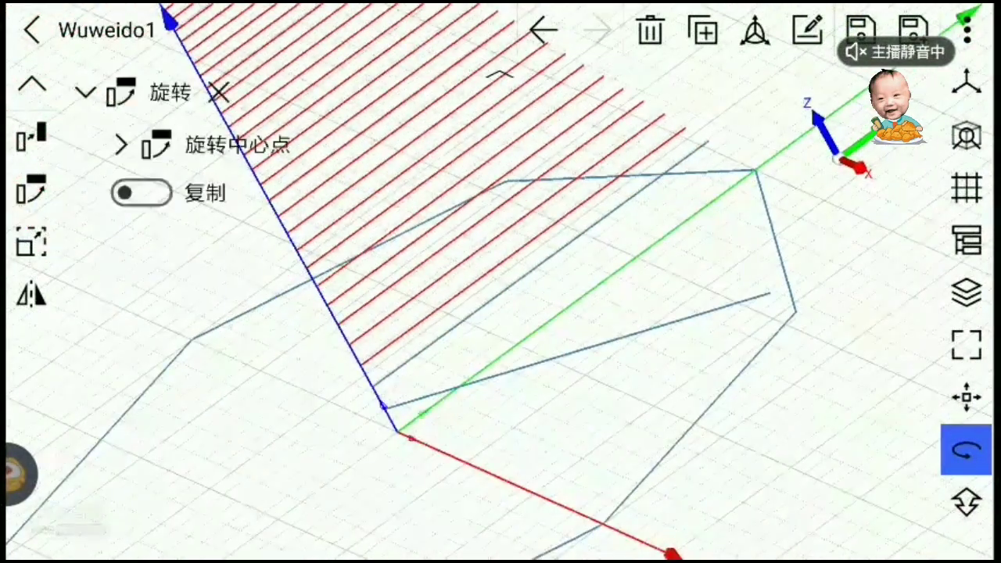
{"action": "left_click_drag", "start_coordinate": [759, 167], "coordinate": [800, 101]}
Rotate the line stack about a Z-axis centre so it ends at an octagon vertex.
{"action": "left_click", "coordinate": [371, 387]}
{"action": "mouse_move", "coordinate": [500, 312]}
{"action": "left_mouse_down"}
{"action": "mouse_move", "coordinate": [406, 367]}
{"action": "mouse_move", "coordinate": [274, 368]}
{"action": "mouse_move", "coordinate": [438, 235]}
{"action": "mouse_move", "coordinate": [500, 312]}
{"action": "mouse_move", "coordinate": [438, 235]}
{"action": "mouse_move", "coordinate": [500, 313]}
{"action": "mouse_move", "coordinate": [516, 351]}
{"action": "left_mouse_up"}
{"action": "left_click", "coordinate": [665, 253]}
{"action": "left_click", "coordinate": [703, 369]}
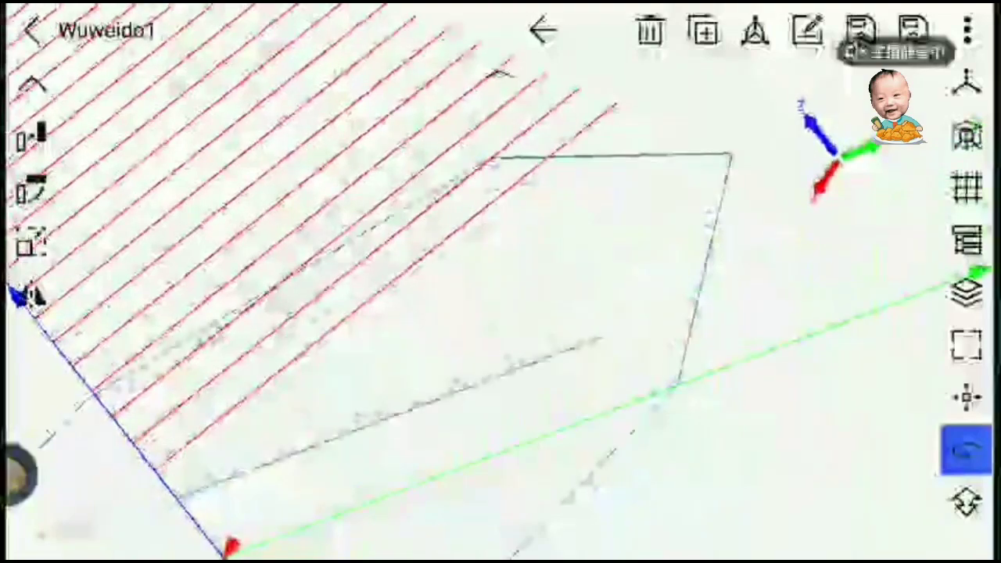
{"action": "mouse_move", "coordinate": [500, 313]}
{"action": "left_mouse_down"}
{"action": "mouse_move", "coordinate": [578, 430]}
{"action": "mouse_move", "coordinate": [649, 337]}
{"action": "mouse_move", "coordinate": [673, 325]}
{"action": "mouse_move", "coordinate": [579, 375]}
{"action": "mouse_move", "coordinate": [547, 328]}
{"action": "mouse_move", "coordinate": [508, 297]}
{"action": "left_mouse_up"}
{"action": "left_click", "coordinate": [528, 496]}
Finish the rotation with its end angle at the octagon vertex.
{"action": "left_click", "coordinate": [372, 156]}
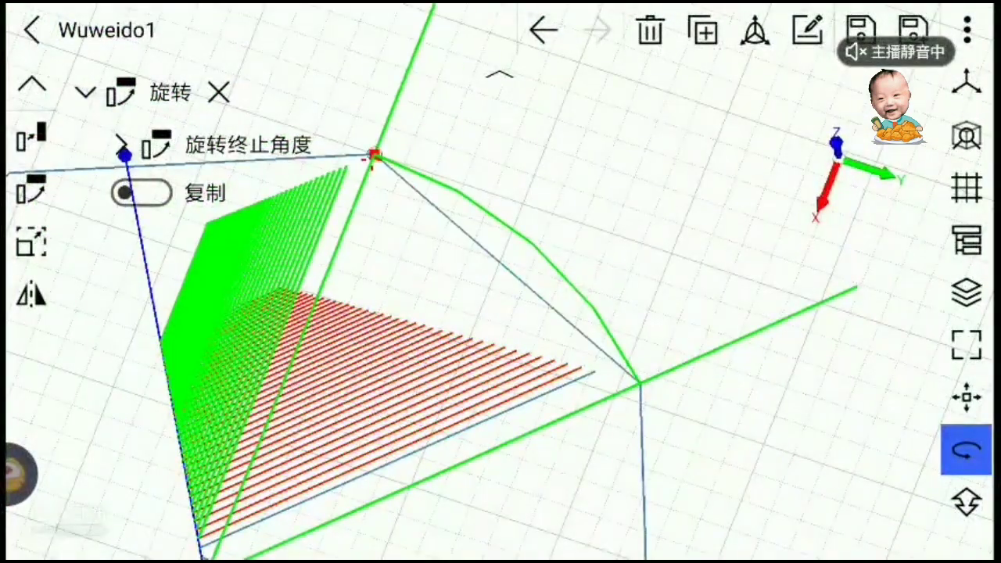
{"action": "scroll", "coordinate": [359, 289], "scroll_direction": "up", "scroll_amount": 3}
{"action": "scroll", "coordinate": [360, 290], "scroll_direction": "up", "scroll_amount": 3}
{"action": "scroll", "coordinate": [360, 289], "scroll_direction": "up", "scroll_amount": 2}
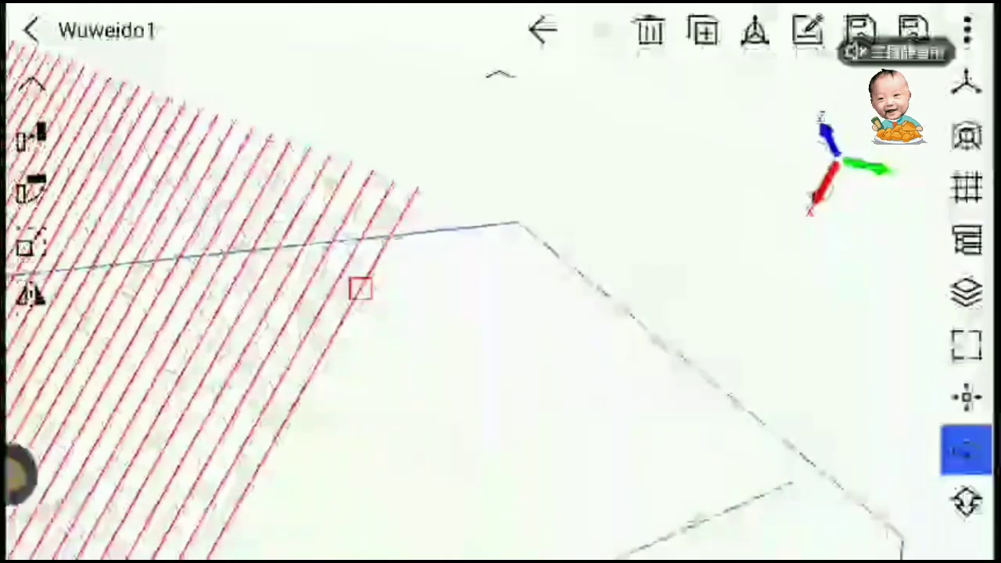
{"action": "left_click_drag", "start_coordinate": [360, 290], "coordinate": [437, 234]}
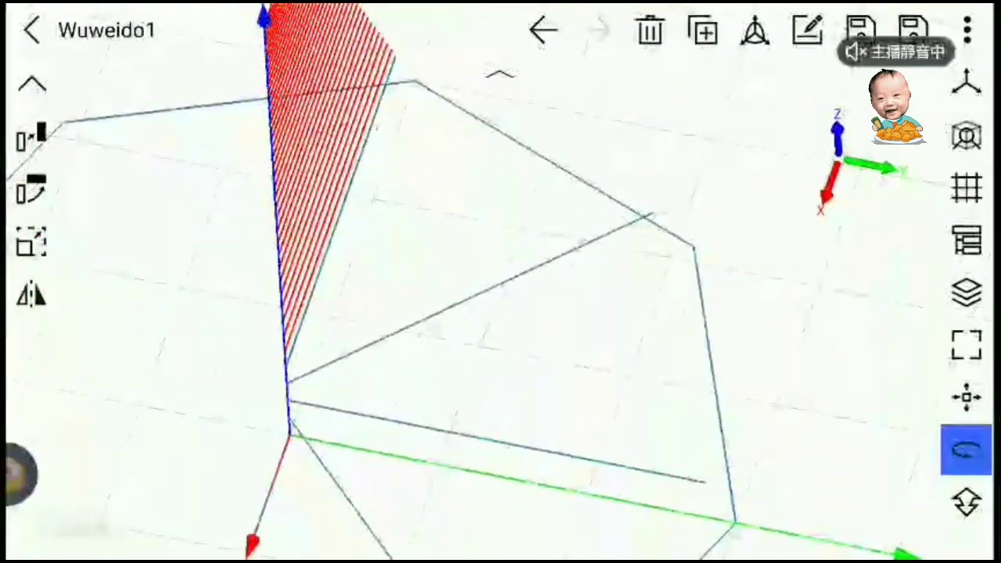
Rotate the line stack again, picking a new start and end angle.
{"action": "left_click", "coordinate": [31, 191]}
{"action": "left_click_drag", "start_coordinate": [469, 234], "coordinate": [391, 438]}
{"action": "left_click", "coordinate": [397, 134]}
{"action": "mouse_move", "coordinate": [469, 313]}
{"action": "left_mouse_down"}
{"action": "mouse_move", "coordinate": [548, 234]}
{"action": "mouse_move", "coordinate": [469, 157]}
{"action": "mouse_move", "coordinate": [508, 234]}
{"action": "left_mouse_up"}
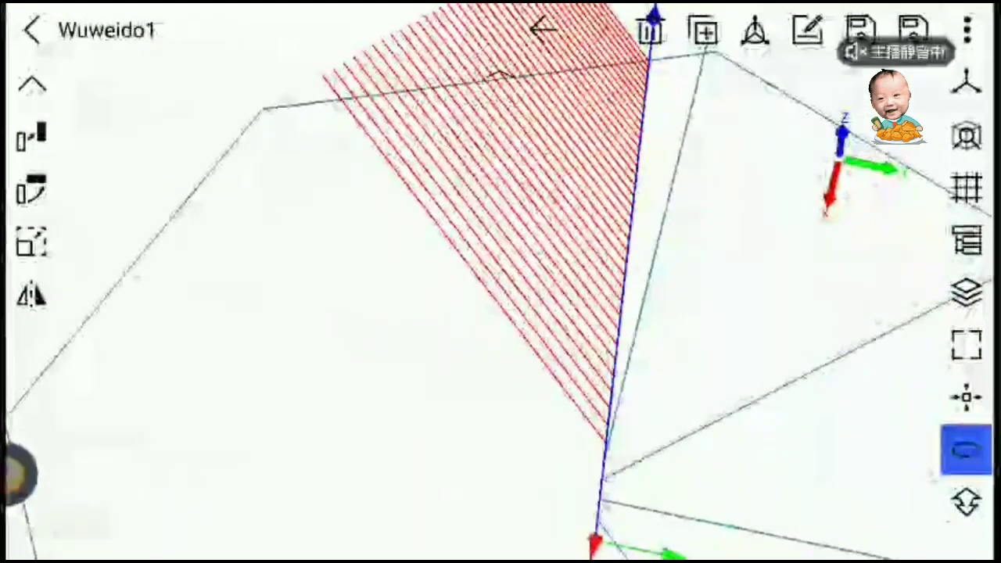
{"action": "left_click", "coordinate": [472, 288]}
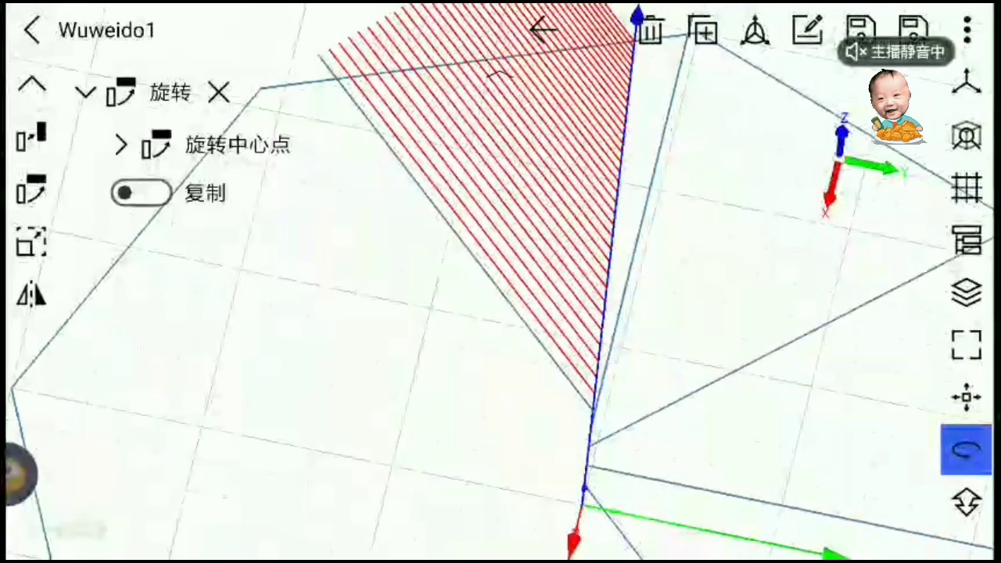
Rotate the red line stack about an octagon vertex to lay the lines horizontal.
{"action": "left_click_drag", "start_coordinate": [587, 469], "coordinate": [571, 360]}
{"action": "left_click", "coordinate": [568, 397]}
{"action": "left_click_drag", "start_coordinate": [469, 313], "coordinate": [547, 273]}
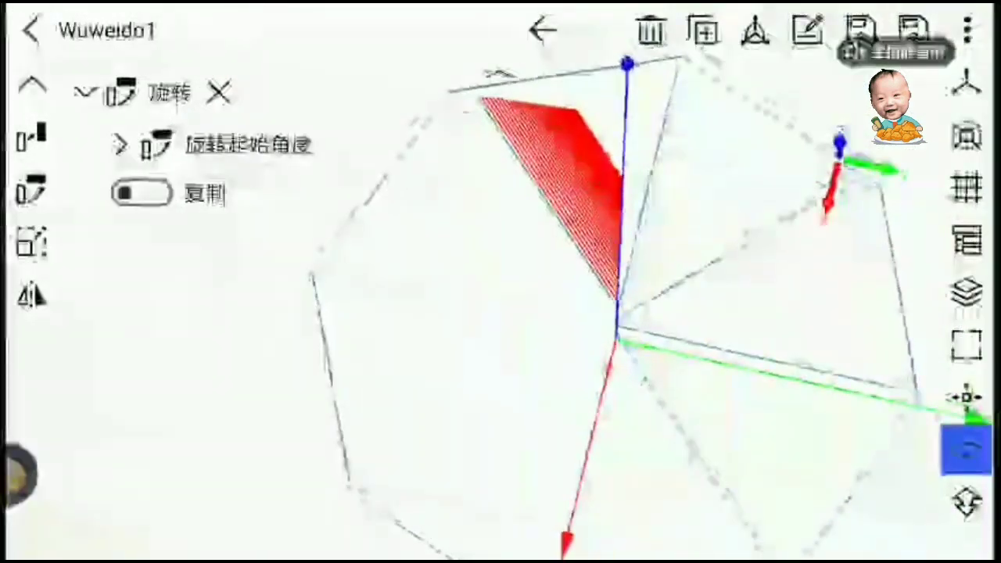
{"action": "left_click", "coordinate": [446, 94]}
{"action": "left_click", "coordinate": [313, 272]}
{"action": "left_click_drag", "start_coordinate": [501, 312], "coordinate": [469, 235]}
{"action": "mouse_move", "coordinate": [469, 312]}
{"action": "left_mouse_down"}
{"action": "mouse_move", "coordinate": [531, 360]}
{"action": "mouse_move", "coordinate": [481, 199]}
{"action": "left_mouse_up"}
{"action": "scroll", "coordinate": [633, 251], "scroll_direction": "up", "scroll_amount": 3}
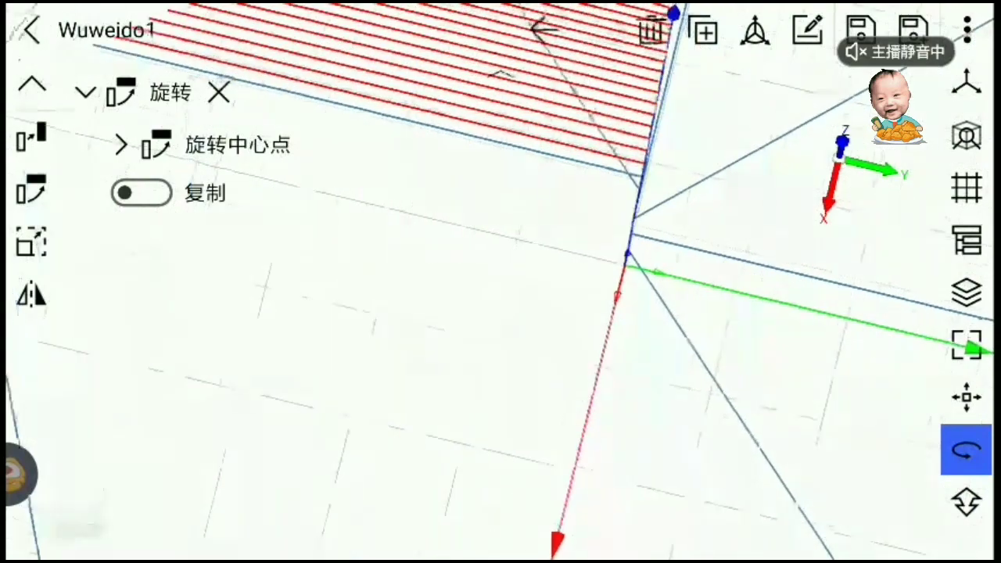
Rotate the hatched face about a vertex centre to a new end angle.
{"action": "left_click", "coordinate": [624, 266]}
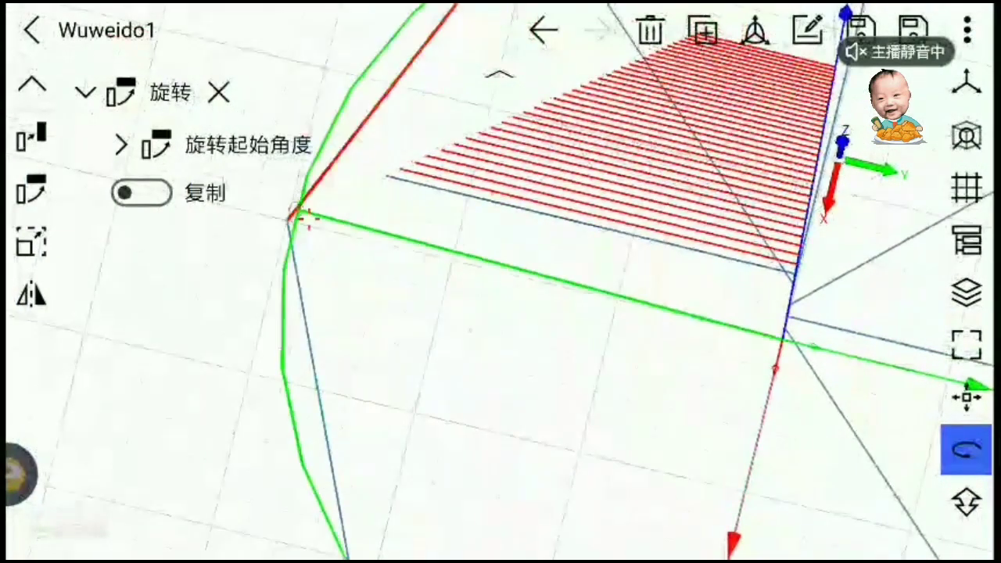
{"action": "left_click", "coordinate": [285, 219]}
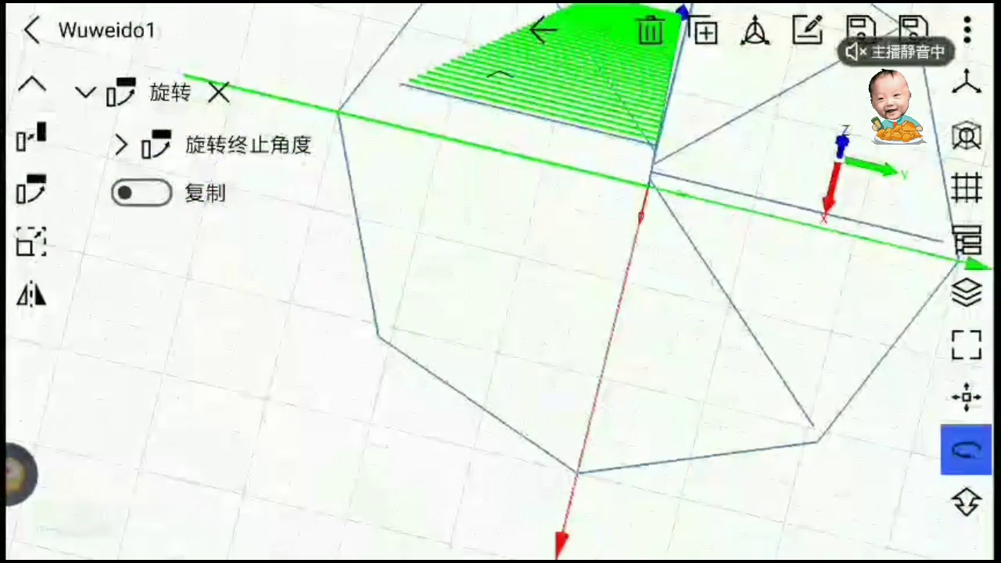
{"action": "left_click", "coordinate": [365, 335]}
{"action": "left_click_drag", "start_coordinate": [391, 313], "coordinate": [529, 319]}
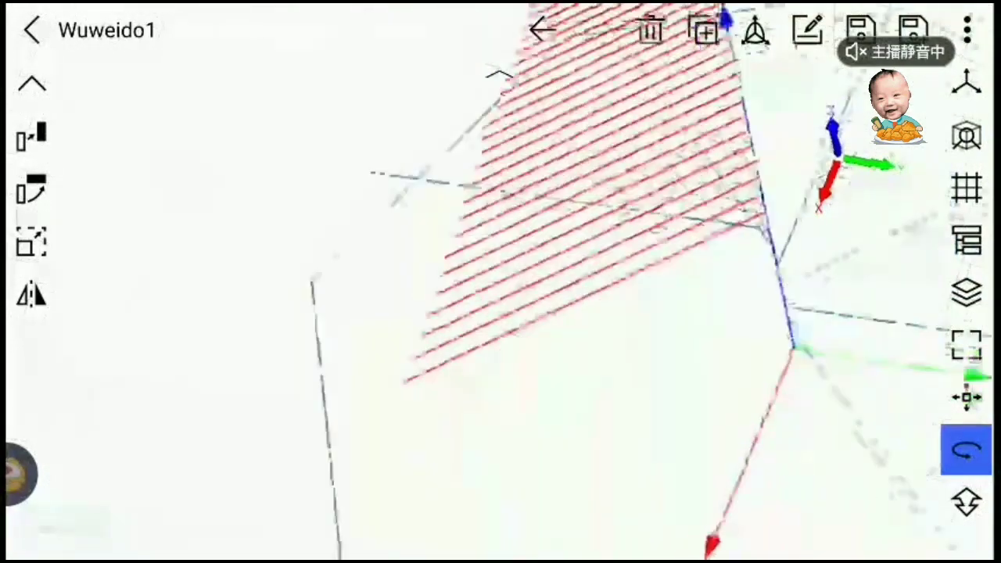
Rotate the face about the origin to a further end angle.
{"action": "left_click", "coordinate": [967, 449]}
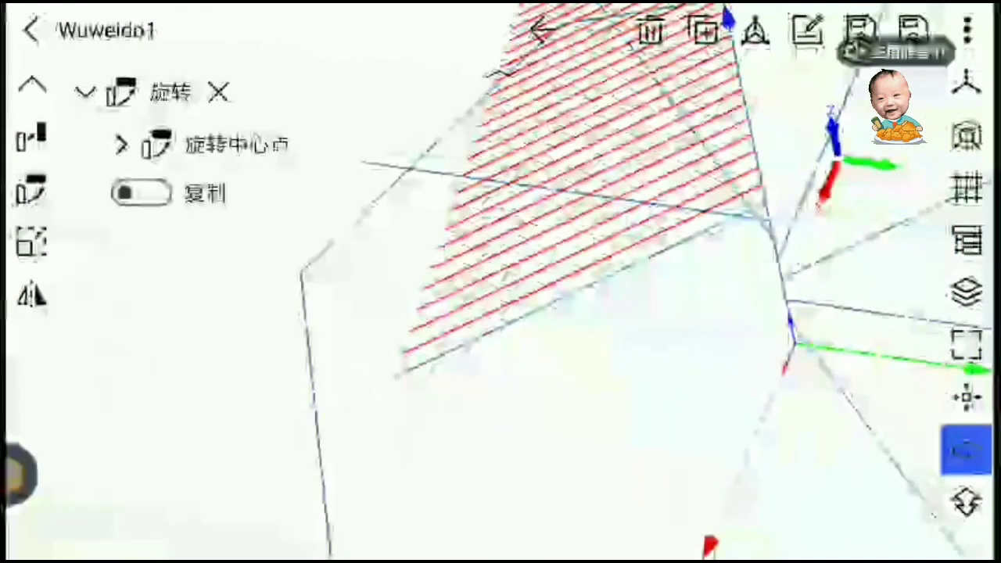
{"action": "left_click_drag", "start_coordinate": [790, 344], "coordinate": [508, 78]}
{"action": "left_click_drag", "start_coordinate": [547, 313], "coordinate": [485, 281]}
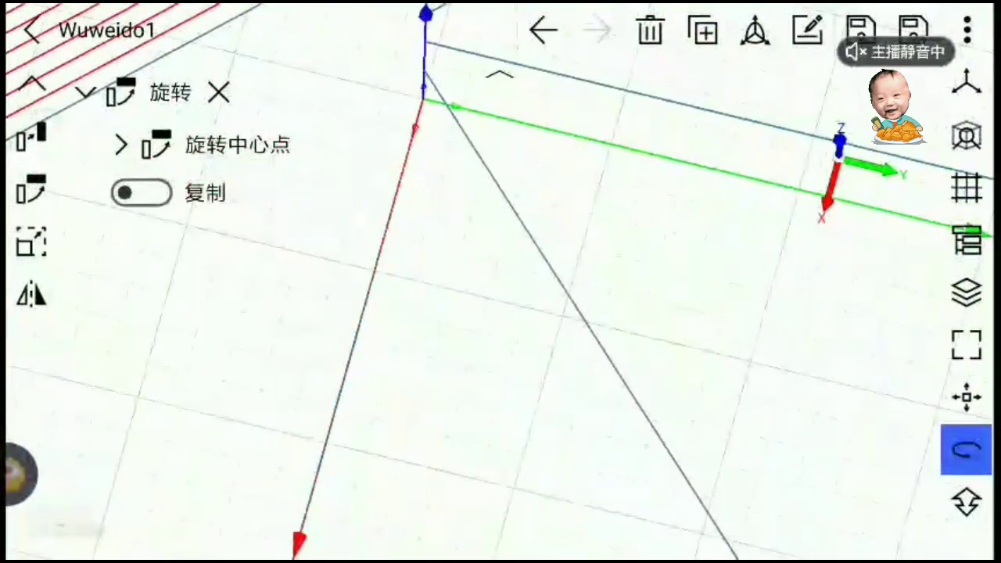
{"action": "left_click", "coordinate": [480, 104]}
{"action": "mouse_move", "coordinate": [516, 235]}
{"action": "left_mouse_down"}
{"action": "mouse_move", "coordinate": [653, 297]}
{"action": "mouse_move", "coordinate": [594, 258]}
{"action": "left_mouse_up"}
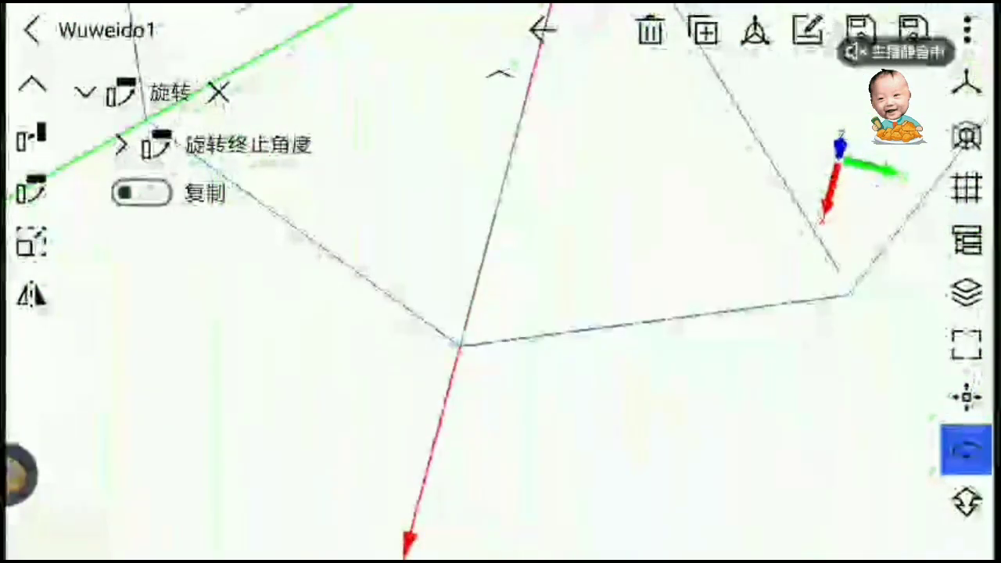
{"action": "left_click", "coordinate": [459, 345]}
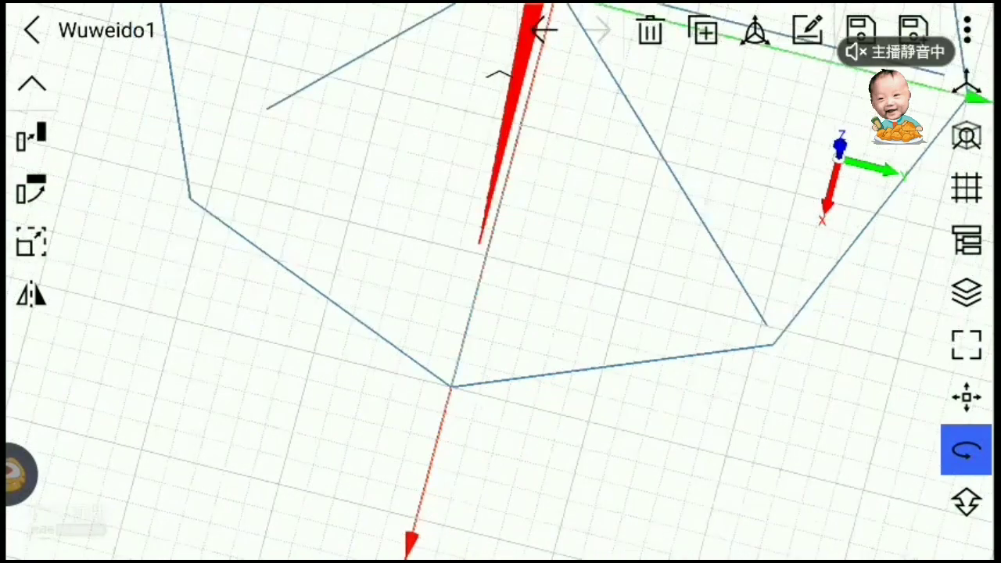
{"action": "left_click_drag", "start_coordinate": [547, 313], "coordinate": [460, 319]}
{"action": "left_click_drag", "start_coordinate": [548, 352], "coordinate": [406, 313]}
Rotate the face about the origin, starting from the red marker.
{"action": "left_click", "coordinate": [966, 450]}
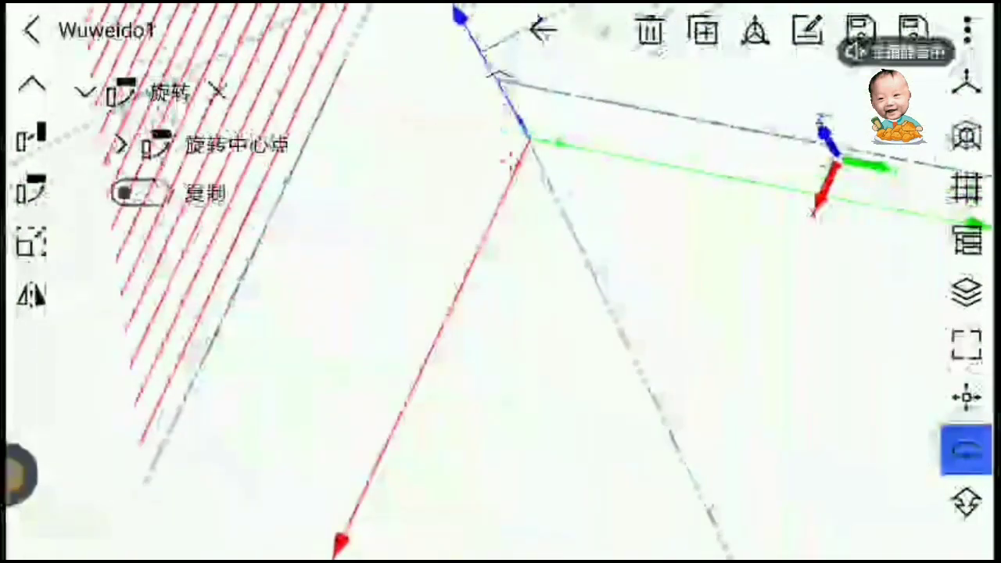
{"action": "left_click_drag", "start_coordinate": [512, 160], "coordinate": [461, 105]}
{"action": "left_click_drag", "start_coordinate": [500, 313], "coordinate": [586, 239]}
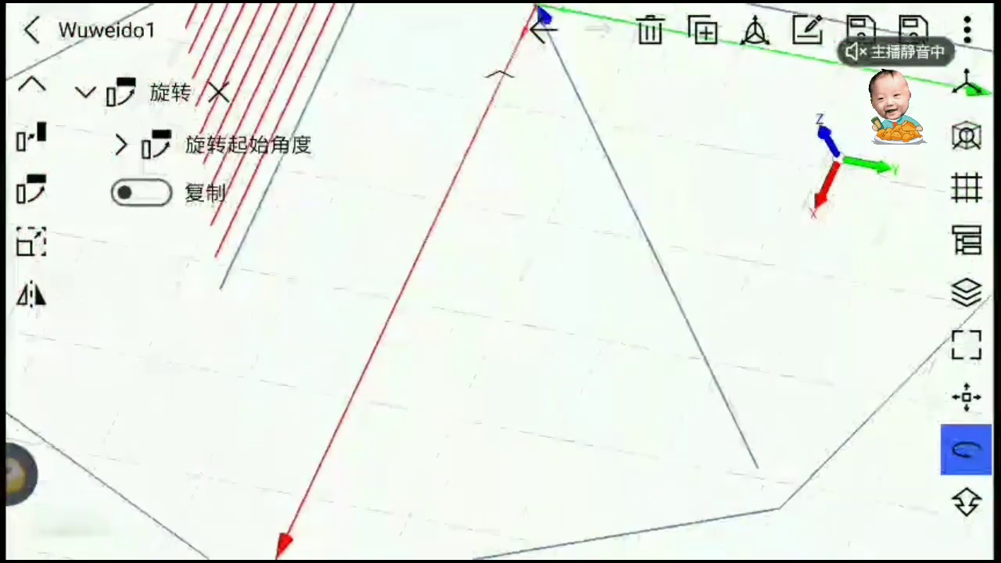
{"action": "left_click_drag", "start_coordinate": [413, 342], "coordinate": [381, 371]}
{"action": "left_click", "coordinate": [381, 372]}
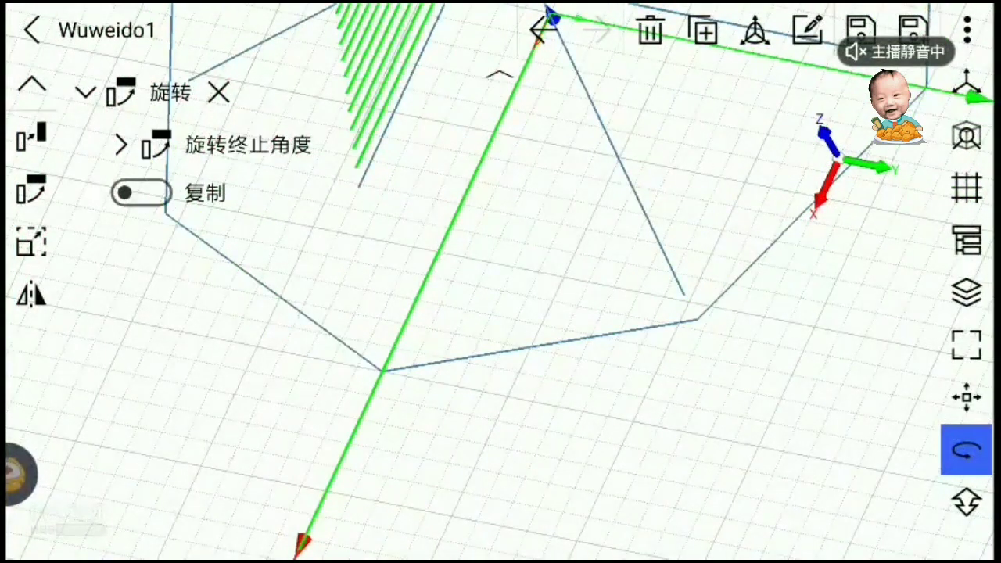
{"action": "left_click", "coordinate": [696, 319]}
{"action": "left_click", "coordinate": [696, 319]}
{"action": "mouse_move", "coordinate": [383, 368]}
{"action": "left_mouse_down"}
{"action": "mouse_move", "coordinate": [346, 407]}
{"action": "mouse_move", "coordinate": [313, 532]}
{"action": "left_mouse_up"}
{"action": "left_click_drag", "start_coordinate": [521, 233], "coordinate": [469, 273]}
Rotate the face about a vertex, ending at another octagon vertex.
{"action": "left_click", "coordinate": [966, 450]}
{"action": "scroll", "coordinate": [516, 195], "scroll_direction": "up", "scroll_amount": 3}
{"action": "left_click", "coordinate": [514, 196]}
{"action": "mouse_move", "coordinate": [514, 313]}
{"action": "left_mouse_down"}
{"action": "mouse_move", "coordinate": [431, 127]}
{"action": "mouse_move", "coordinate": [462, 128]}
{"action": "left_mouse_up"}
{"action": "left_click_drag", "start_coordinate": [561, 475], "coordinate": [503, 331]}
{"action": "left_click", "coordinate": [503, 335]}
{"action": "left_click", "coordinate": [516, 242]}
{"action": "mouse_move", "coordinate": [518, 239]}
{"action": "left_mouse_down"}
{"action": "mouse_move", "coordinate": [494, 295]}
{"action": "mouse_move", "coordinate": [588, 408]}
{"action": "left_mouse_up"}
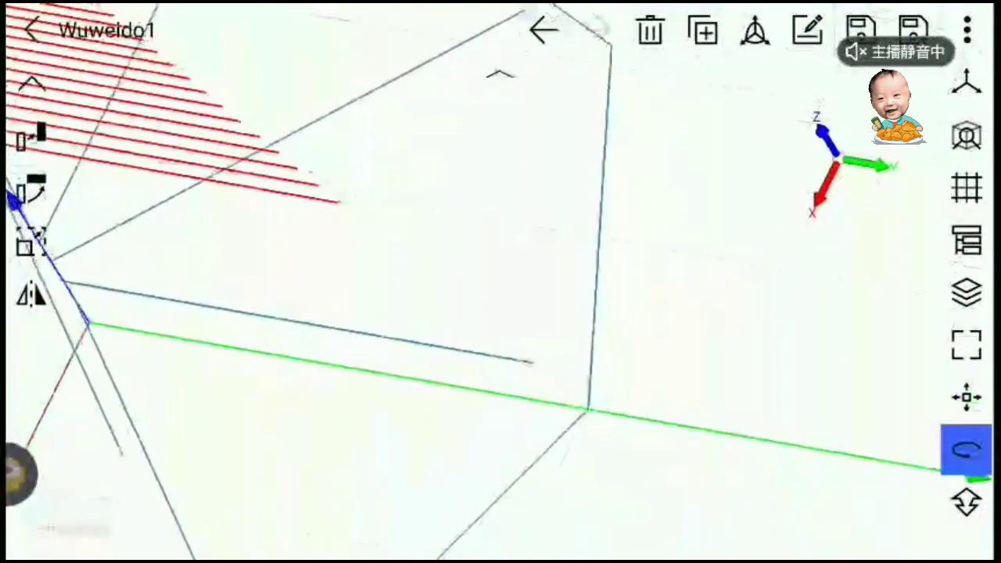
Pick a start and end angle to turn the face once more.
{"action": "mouse_move", "coordinate": [86, 322]}
{"action": "left_mouse_down"}
{"action": "mouse_move", "coordinate": [233, 263]}
{"action": "mouse_move", "coordinate": [270, 234]}
{"action": "mouse_move", "coordinate": [547, 292]}
{"action": "left_mouse_up"}
{"action": "left_click", "coordinate": [547, 292]}
{"action": "left_click", "coordinate": [235, 391]}
{"action": "left_click_drag", "start_coordinate": [469, 352], "coordinate": [626, 313]}
{"action": "mouse_move", "coordinate": [391, 351]}
{"action": "left_mouse_down"}
{"action": "mouse_move", "coordinate": [407, 282]}
{"action": "mouse_move", "coordinate": [454, 195]}
{"action": "left_mouse_up"}
{"action": "mouse_move", "coordinate": [395, 376]}
{"action": "left_mouse_down"}
{"action": "mouse_move", "coordinate": [363, 303]}
{"action": "mouse_move", "coordinate": [281, 391]}
{"action": "left_mouse_up"}
Rotate the face to a steeper tilt with a new centre, start and end angle.
{"action": "left_click", "coordinate": [330, 316]}
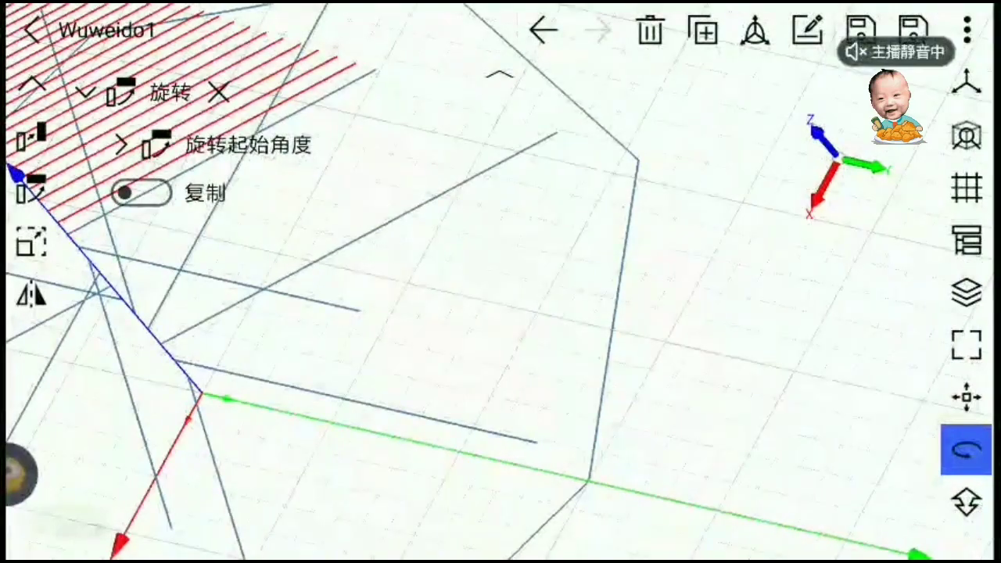
{"action": "left_click", "coordinate": [636, 161]}
{"action": "left_click_drag", "start_coordinate": [500, 352], "coordinate": [469, 235]}
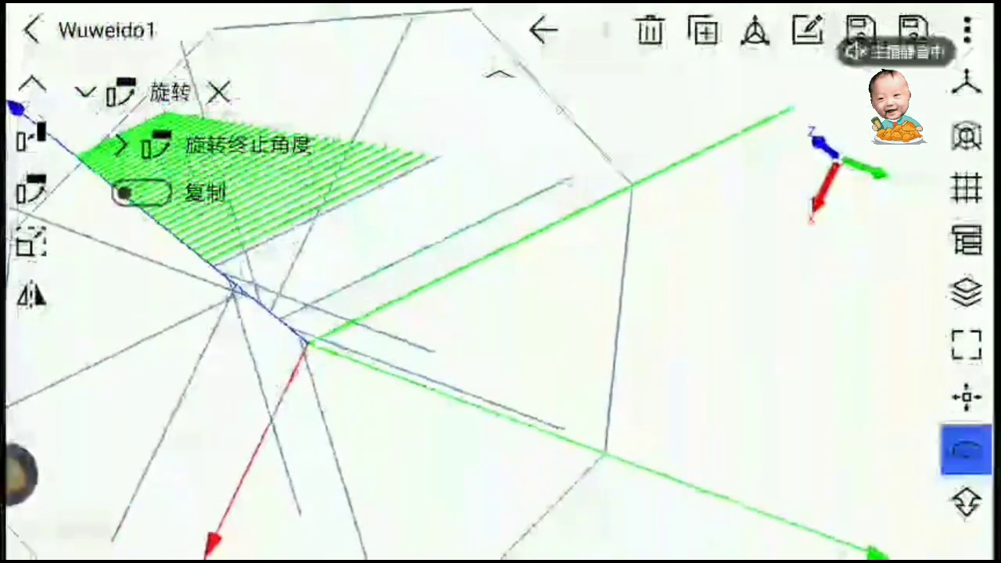
{"action": "left_click", "coordinate": [465, 202]}
{"action": "left_click_drag", "start_coordinate": [500, 351], "coordinate": [422, 258]}
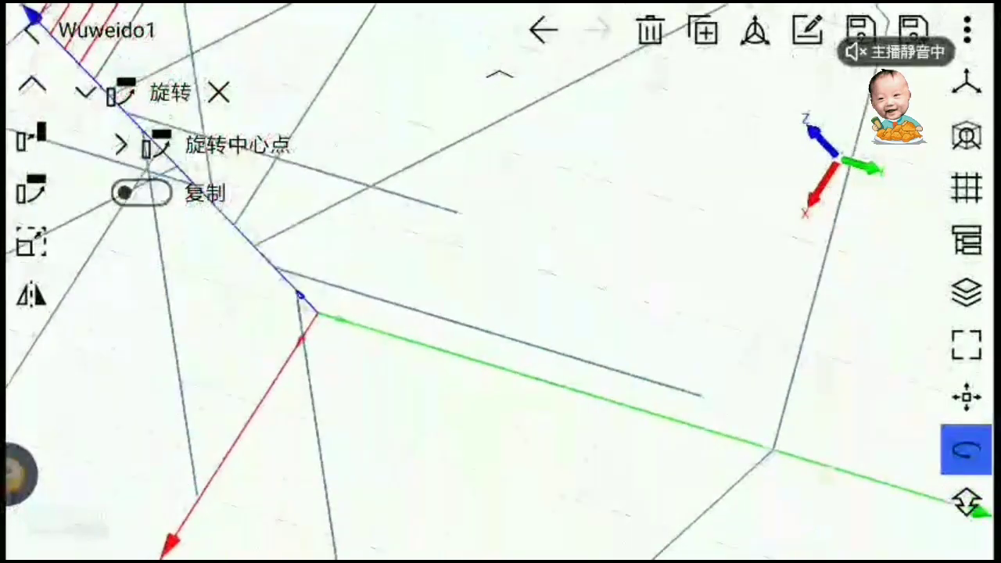
Rotate the face about octagon vertex centres, picking start and end angles.
{"action": "left_click", "coordinate": [338, 309]}
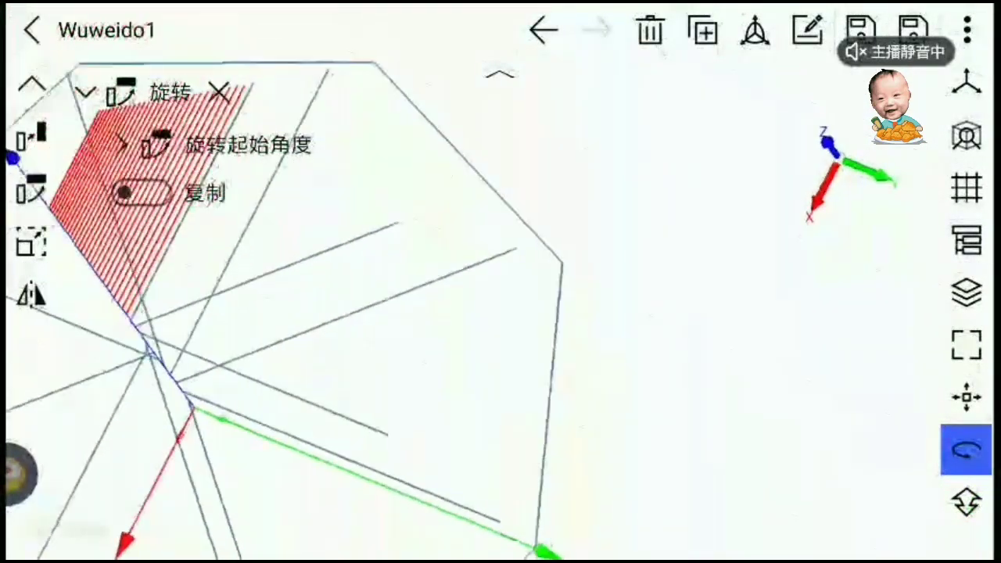
{"action": "left_click", "coordinate": [410, 138]}
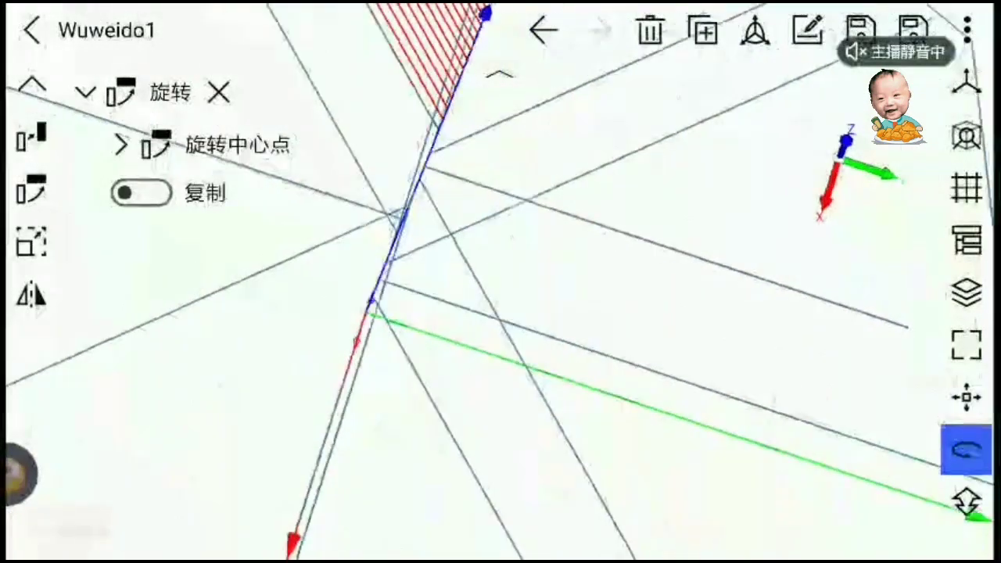
{"action": "left_click", "coordinate": [316, 243]}
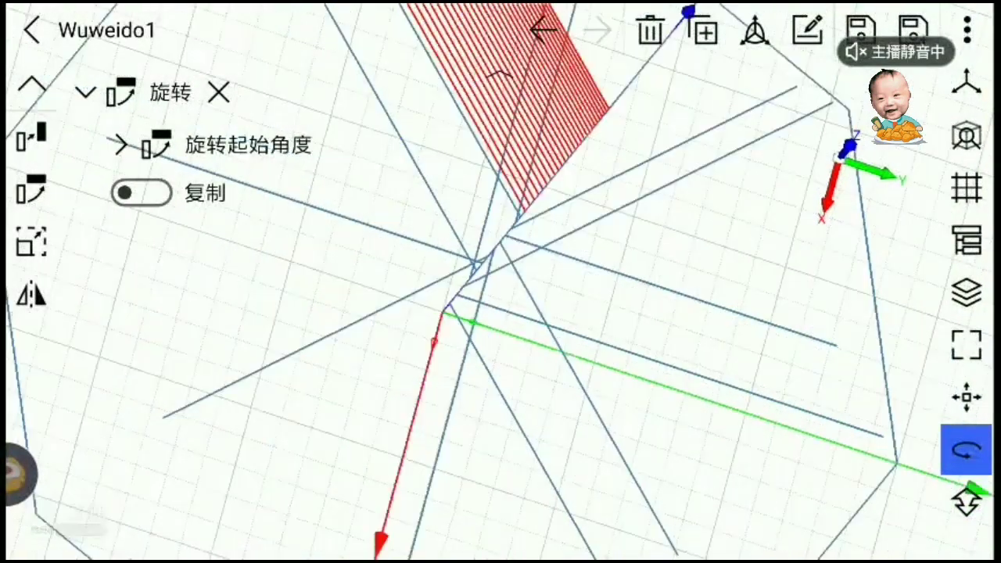
{"action": "left_click", "coordinate": [395, 106]}
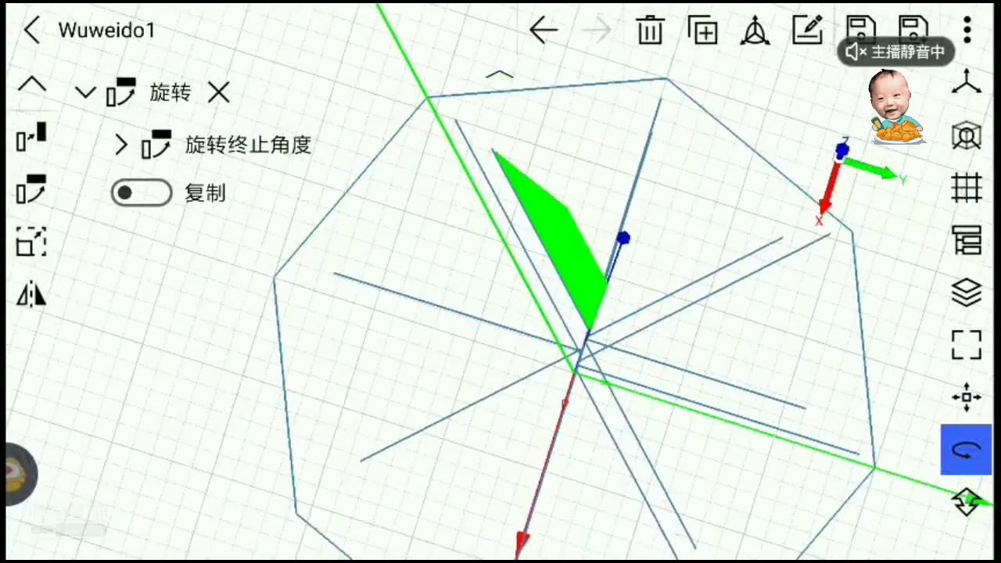
{"action": "left_click", "coordinate": [473, 247]}
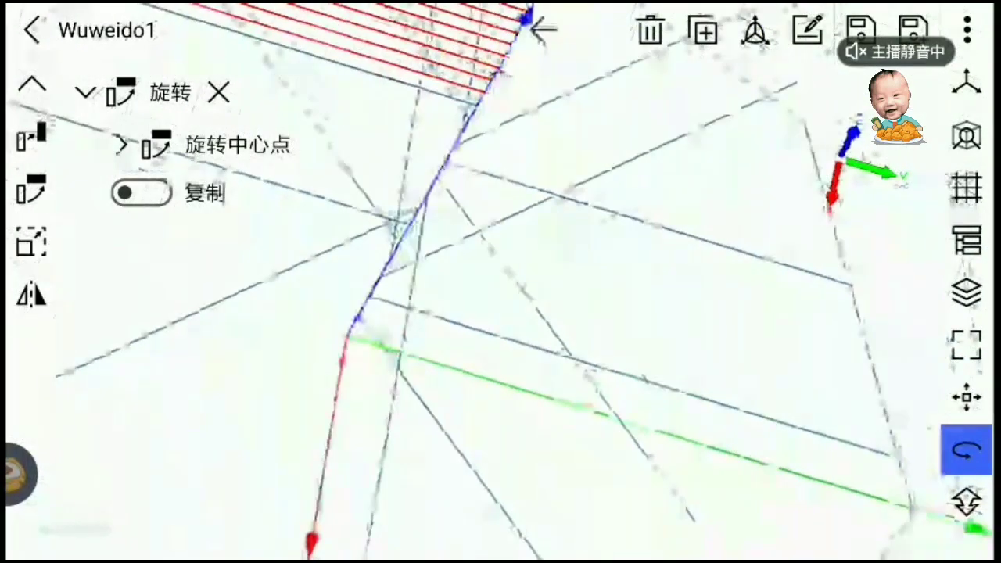
Rotate once more, snapping the end angle to the hexagon vertex.
{"action": "left_click", "coordinate": [342, 336]}
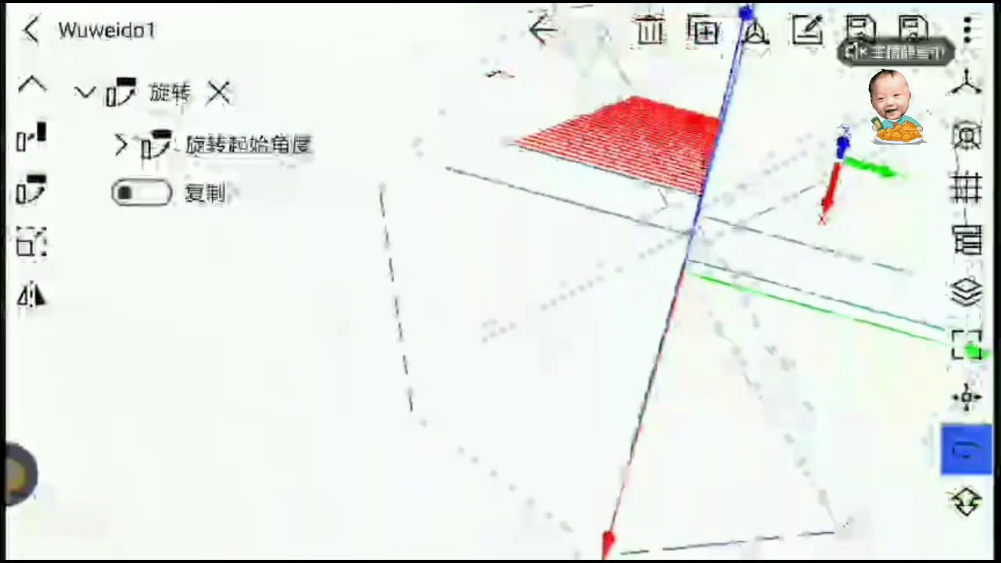
{"action": "left_click", "coordinate": [406, 195]}
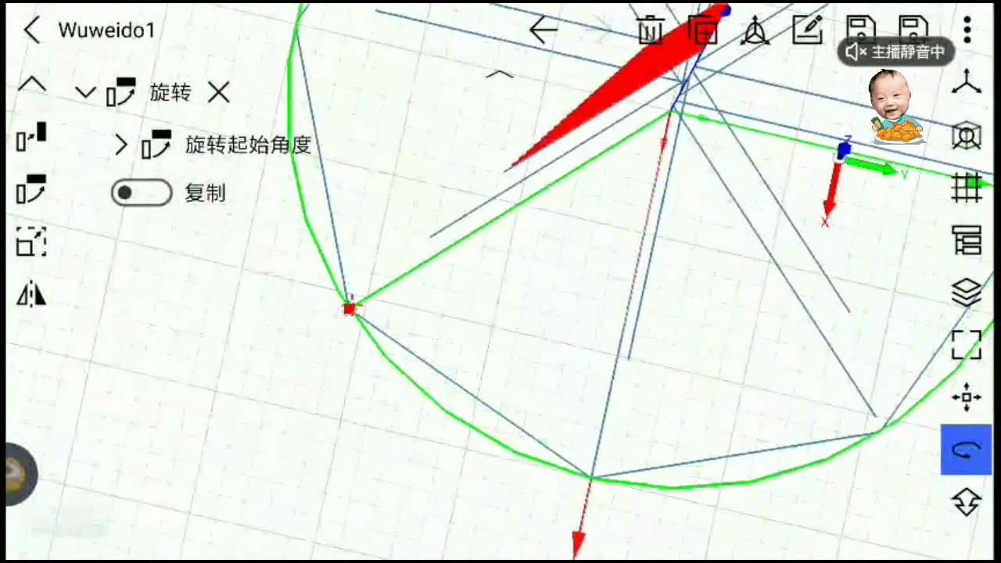
{"action": "left_click", "coordinate": [349, 308]}
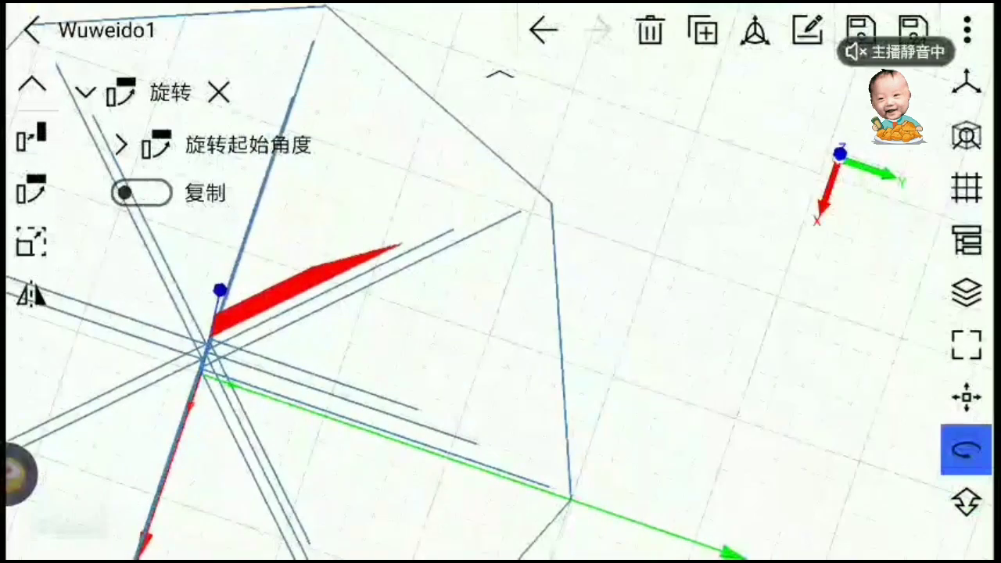
{"action": "left_click", "coordinate": [553, 203]}
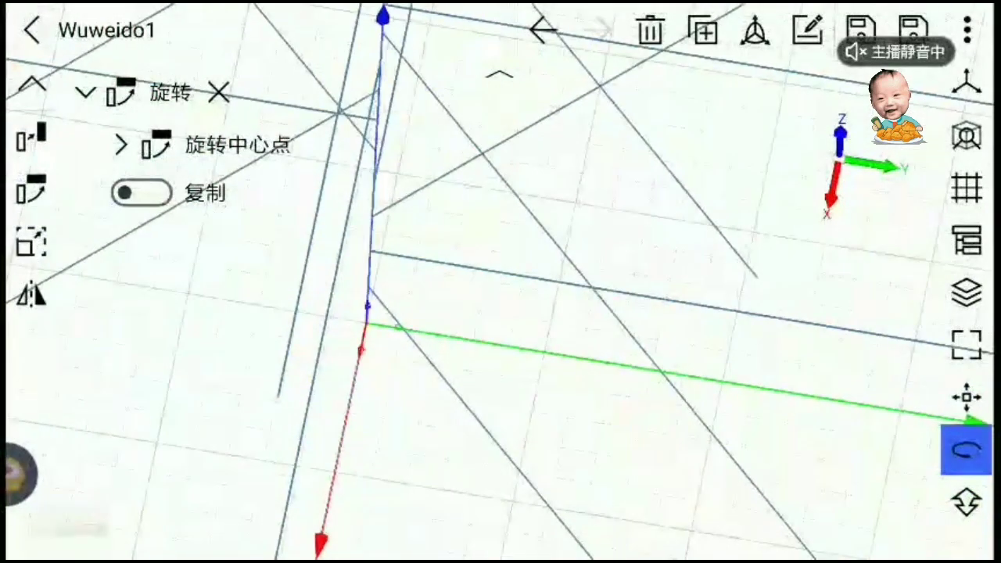
{"action": "left_click", "coordinate": [365, 323]}
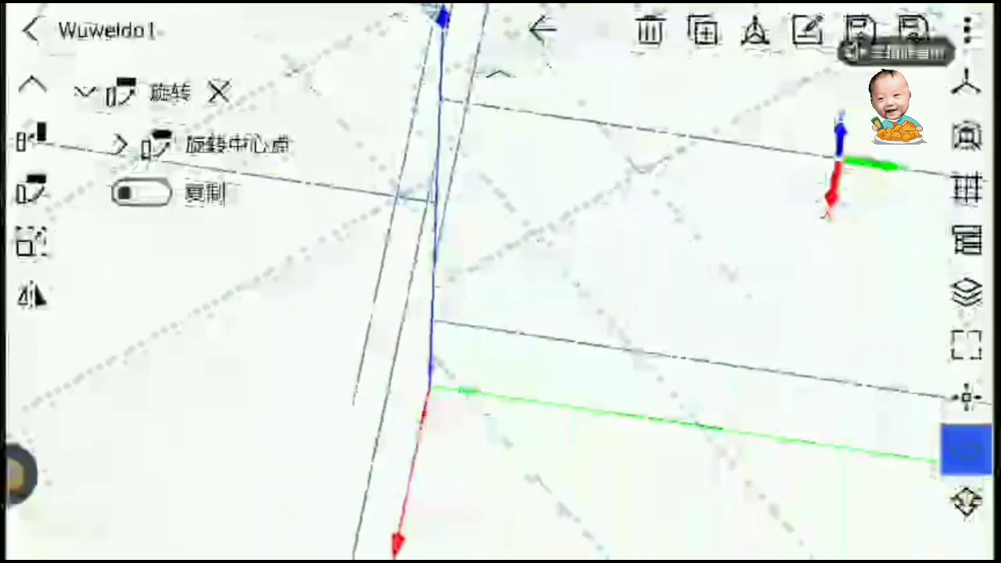
Rotate the lines about the origin to a new fan angle.
{"action": "left_click", "coordinate": [428, 389]}
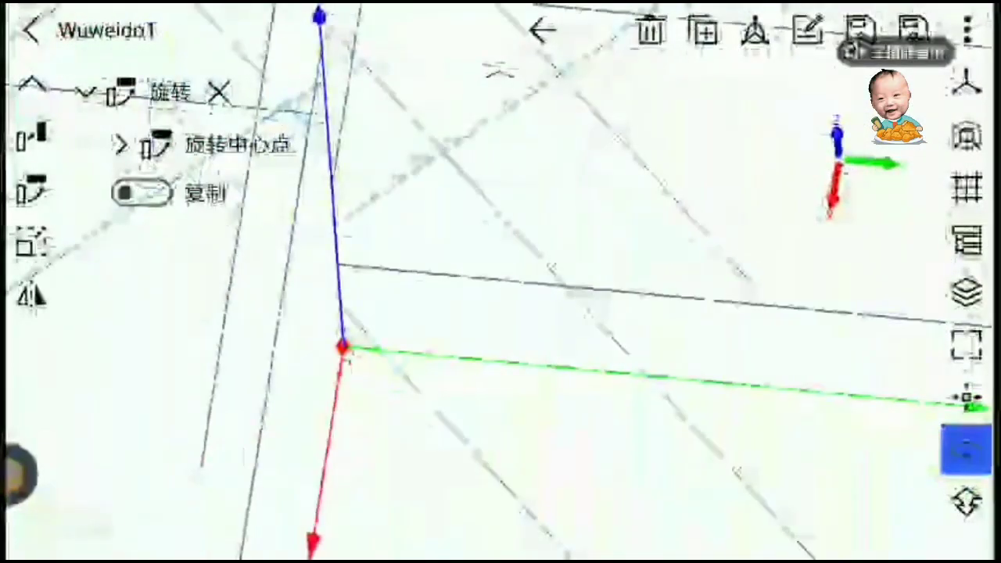
{"action": "left_click", "coordinate": [344, 346]}
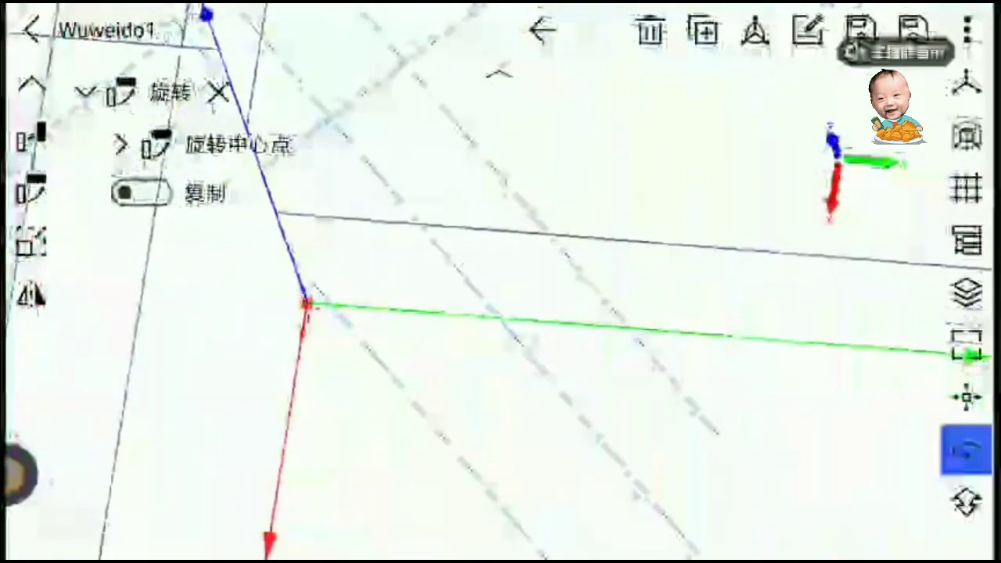
{"action": "left_click", "coordinate": [307, 304]}
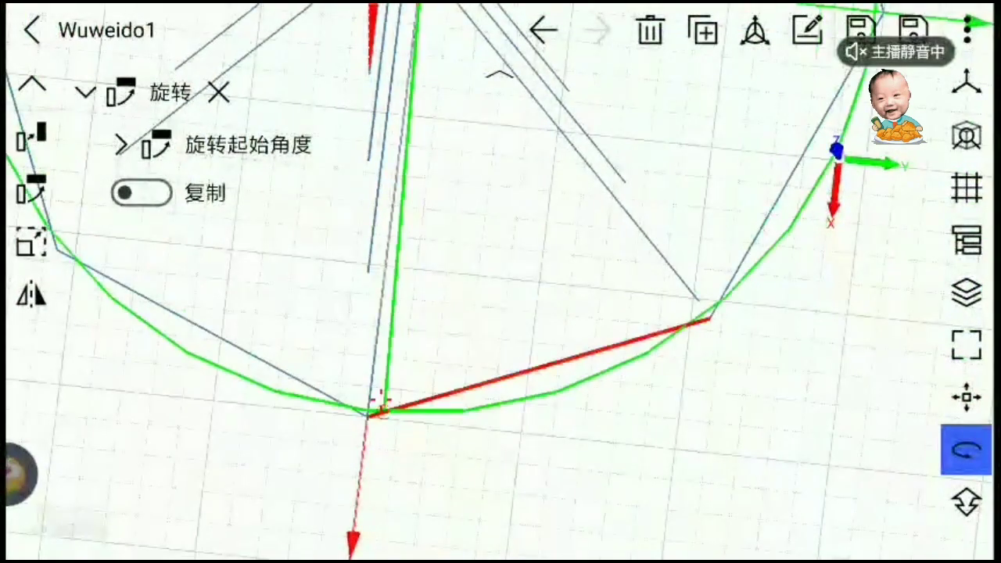
{"action": "left_click", "coordinate": [707, 319]}
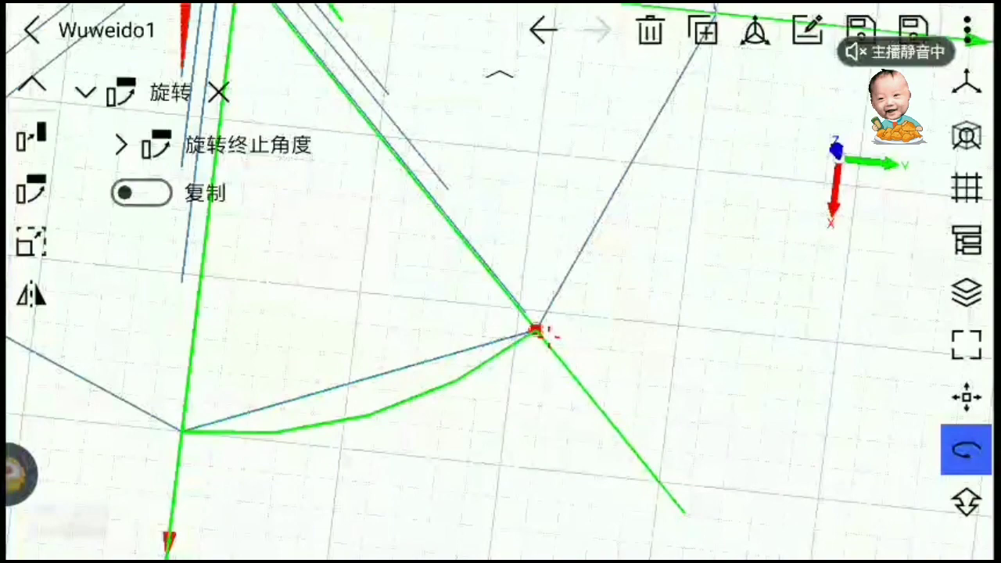
{"action": "left_click", "coordinate": [536, 329]}
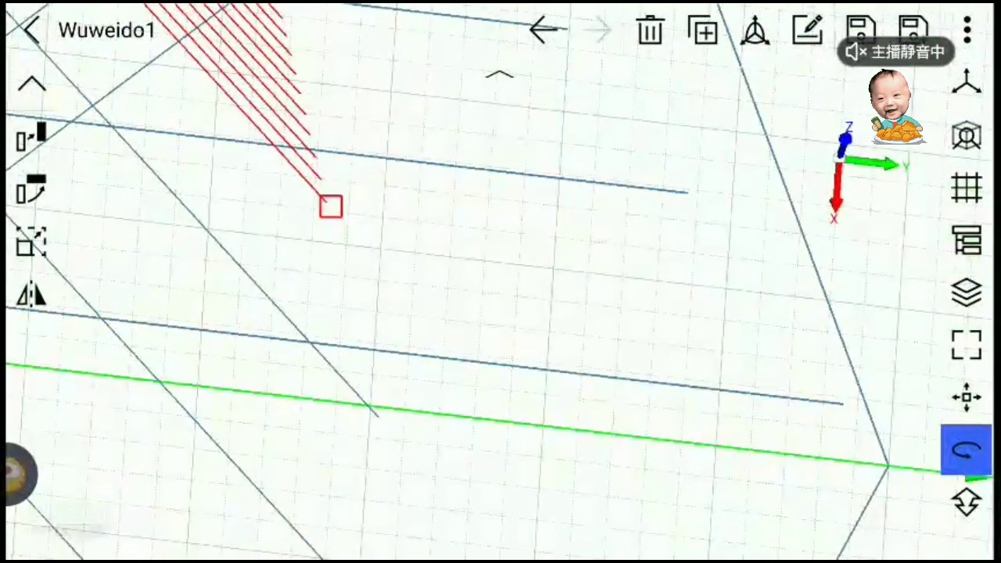
Rotate again about the vertical axis, laying the 40-line stack fully flat.
{"action": "left_click", "coordinate": [283, 367]}
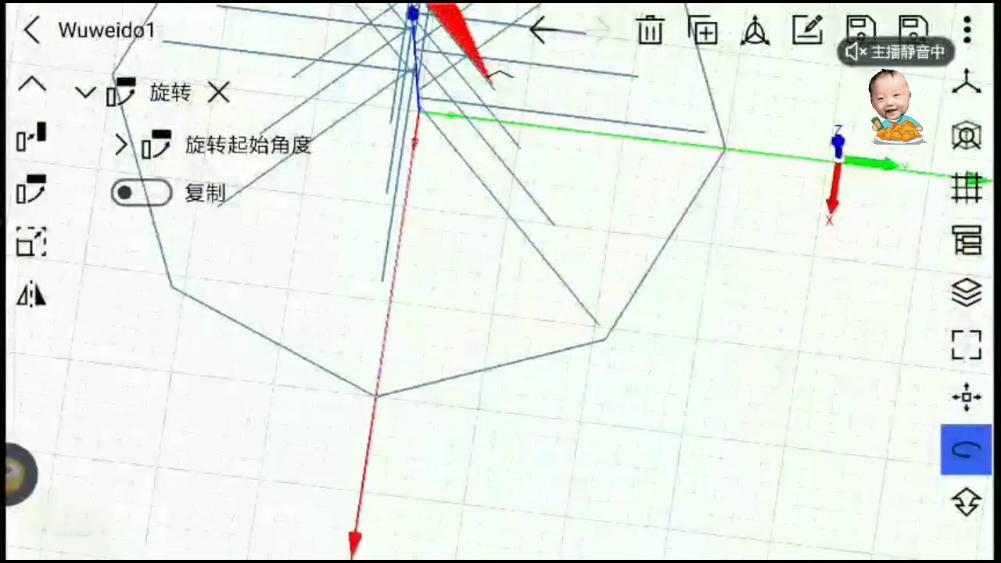
{"action": "left_click", "coordinate": [606, 341]}
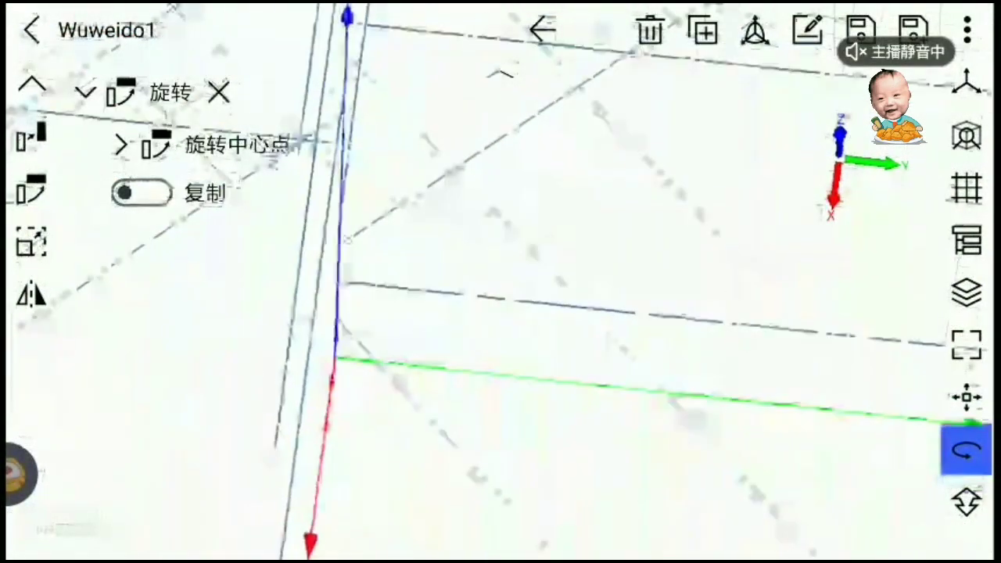
{"action": "left_click", "coordinate": [335, 359]}
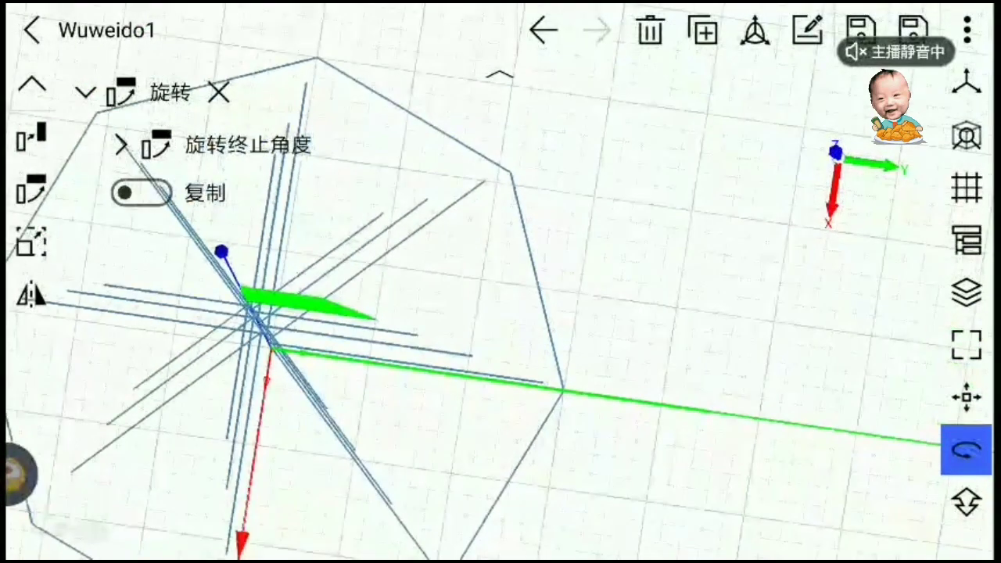
{"action": "left_click", "coordinate": [511, 172]}
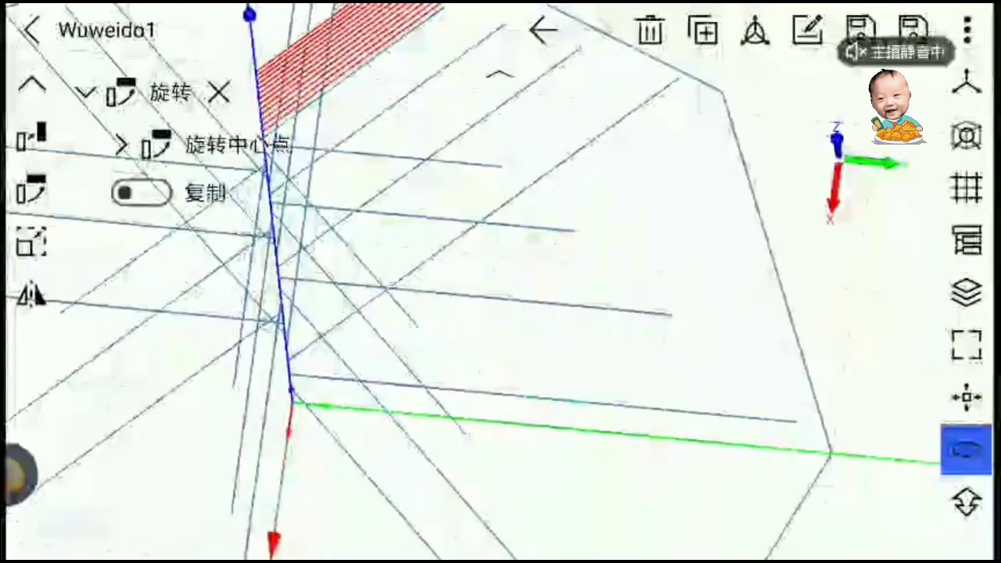
Rotate the 40-line stack about the origin by another increment to extend the line fan.
{"action": "left_click", "coordinate": [345, 342]}
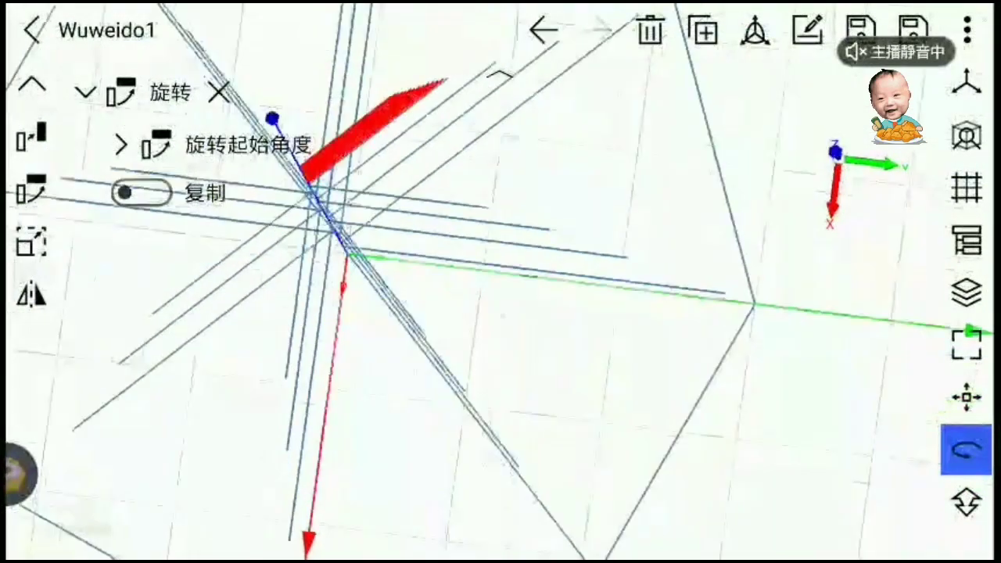
{"action": "left_click", "coordinate": [518, 166]}
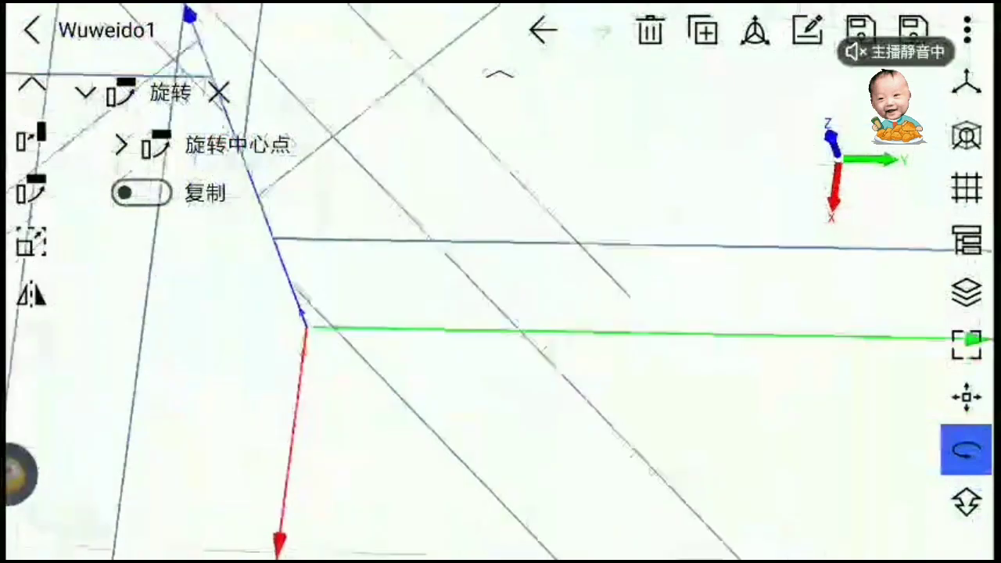
{"action": "left_click", "coordinate": [324, 313]}
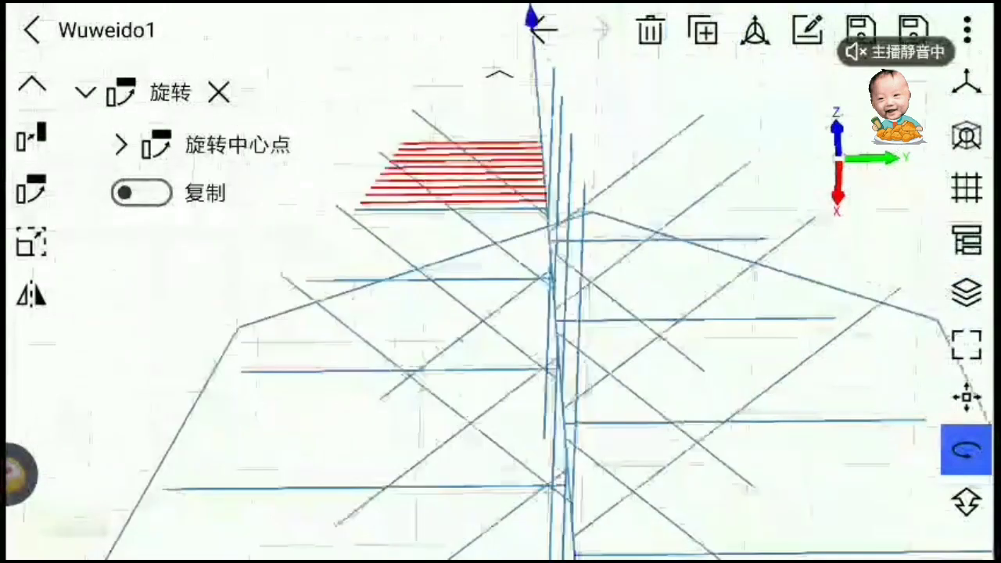
{"action": "left_click", "coordinate": [373, 309]}
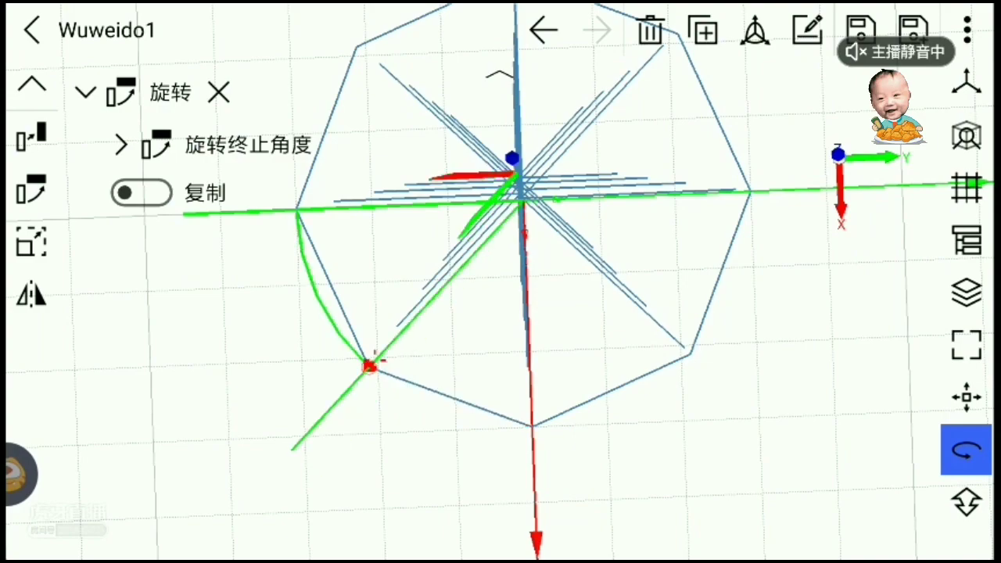
{"action": "left_click", "coordinate": [371, 364]}
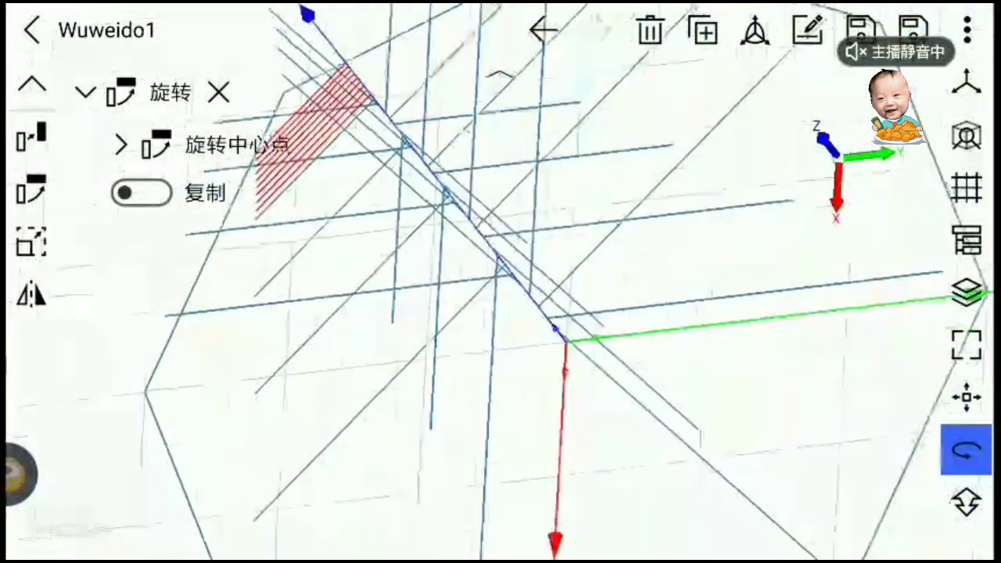
Rotate the line stack about the origin, turning it further around the vertical axis.
{"action": "left_click", "coordinate": [357, 300]}
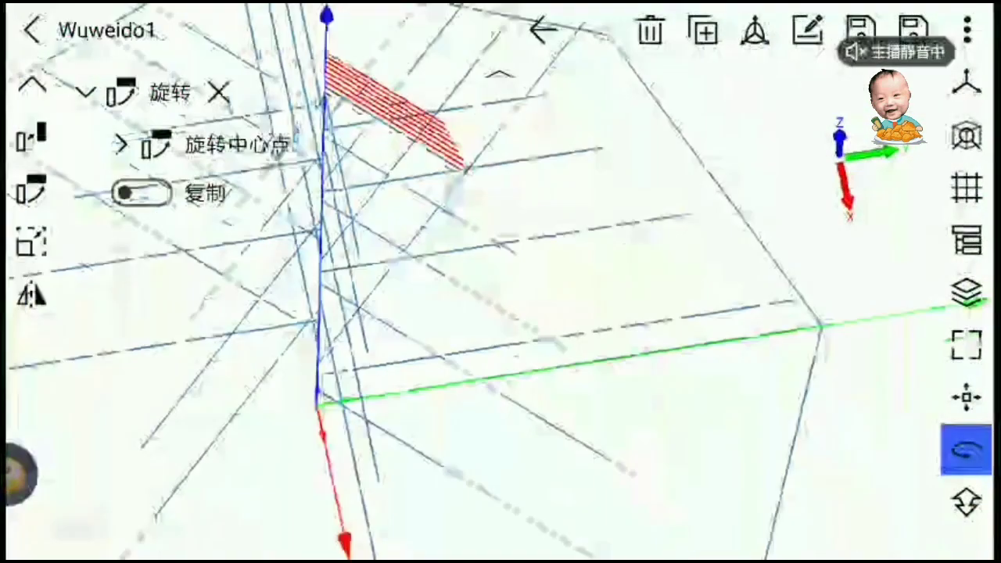
{"action": "left_click", "coordinate": [344, 301]}
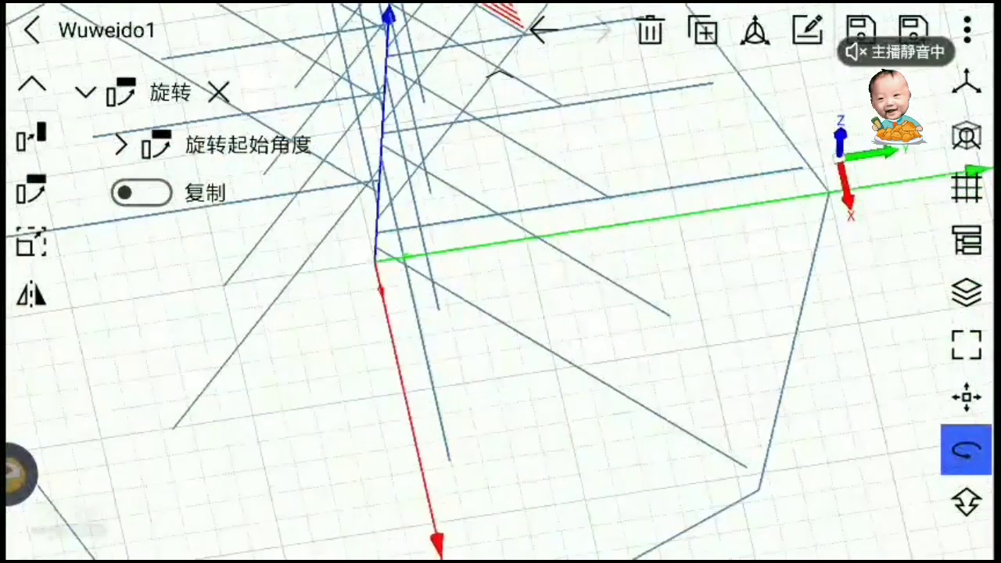
{"action": "left_click", "coordinate": [681, 255]}
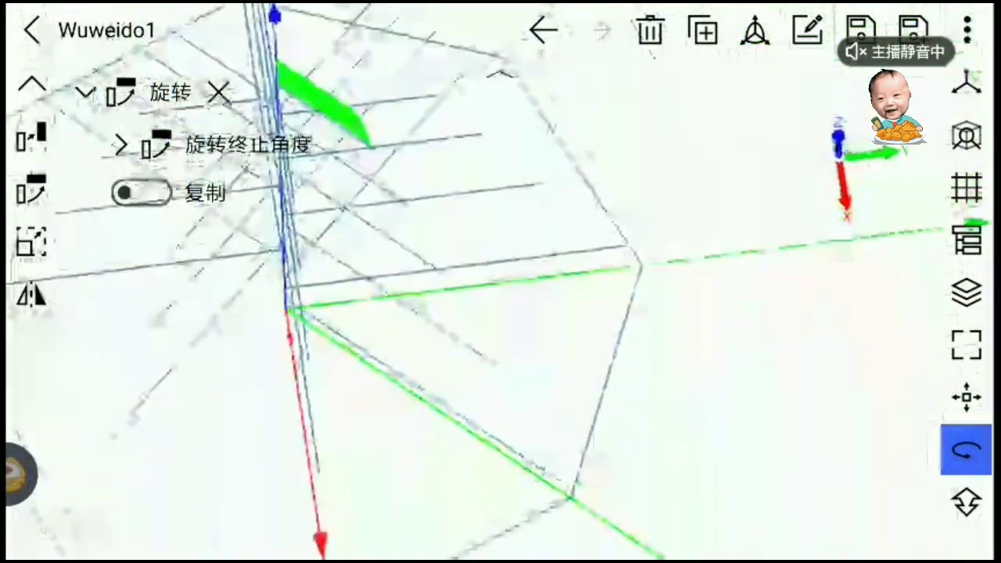
{"action": "left_click", "coordinate": [593, 298]}
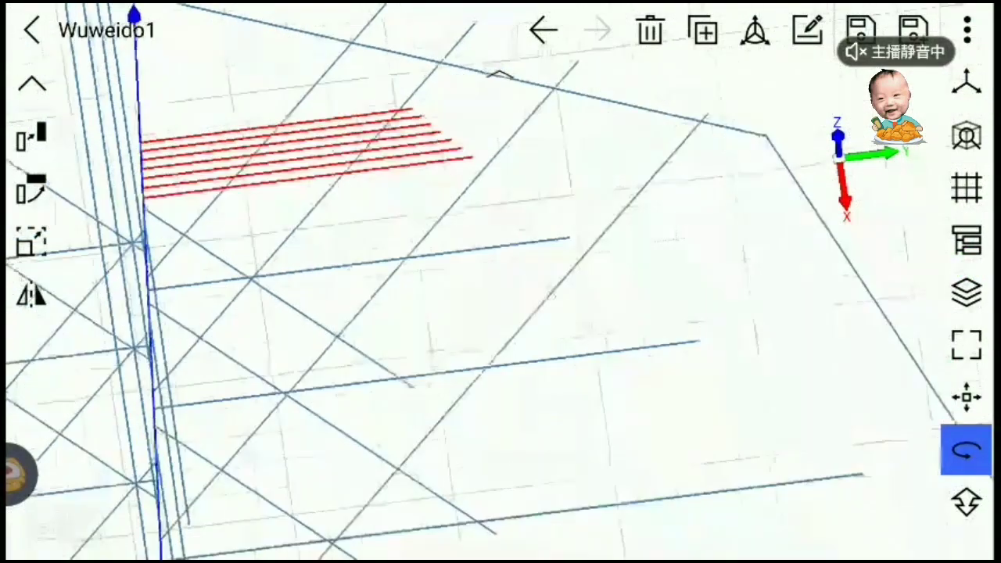
{"action": "left_click_drag", "start_coordinate": [500, 282], "coordinate": [469, 328]}
Rotate the next line group about the origin so the stack stands upright.
{"action": "left_click", "coordinate": [965, 450]}
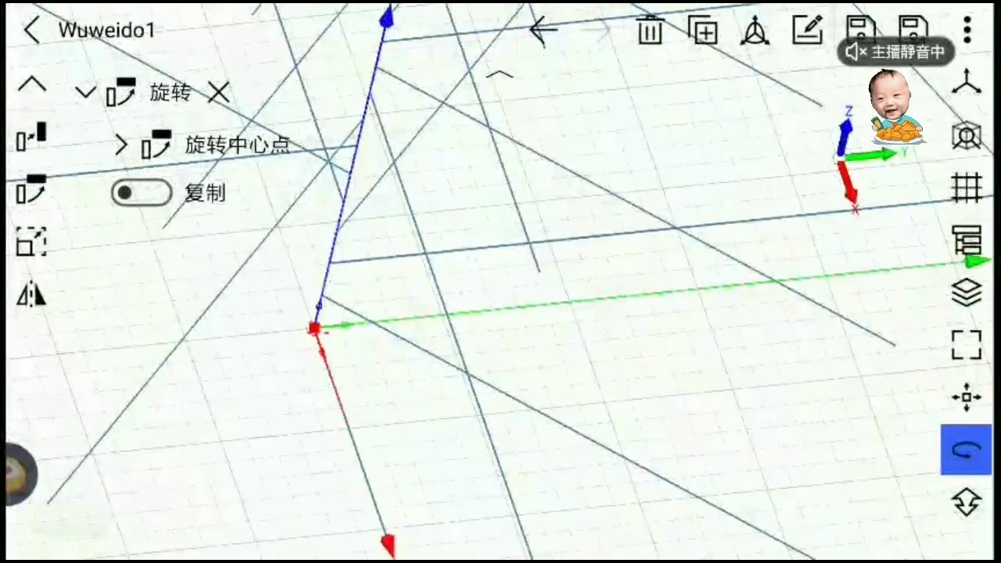
{"action": "left_click", "coordinate": [313, 329]}
{"action": "left_click_drag", "start_coordinate": [500, 313], "coordinate": [438, 344]}
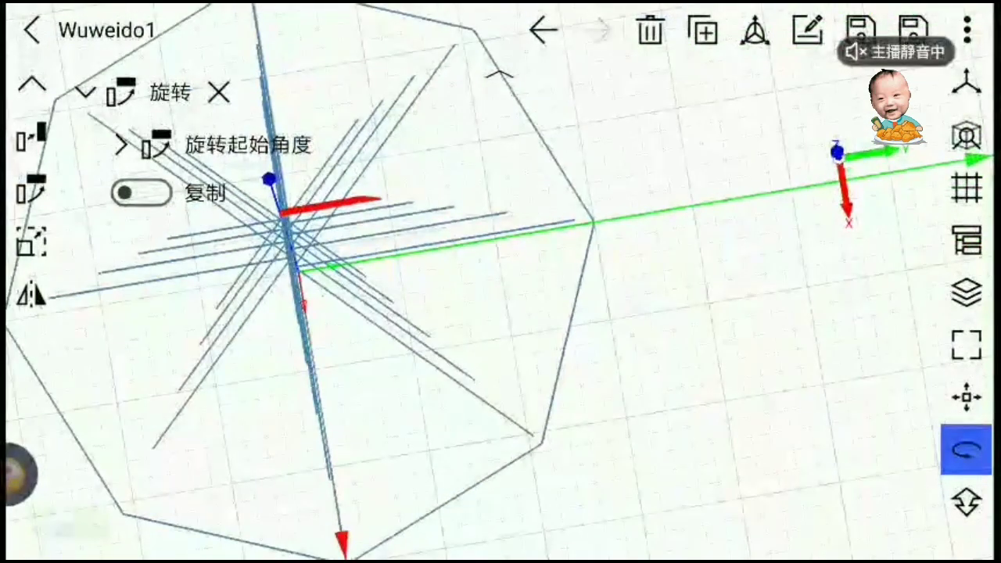
{"action": "left_click_drag", "start_coordinate": [548, 234], "coordinate": [563, 297]}
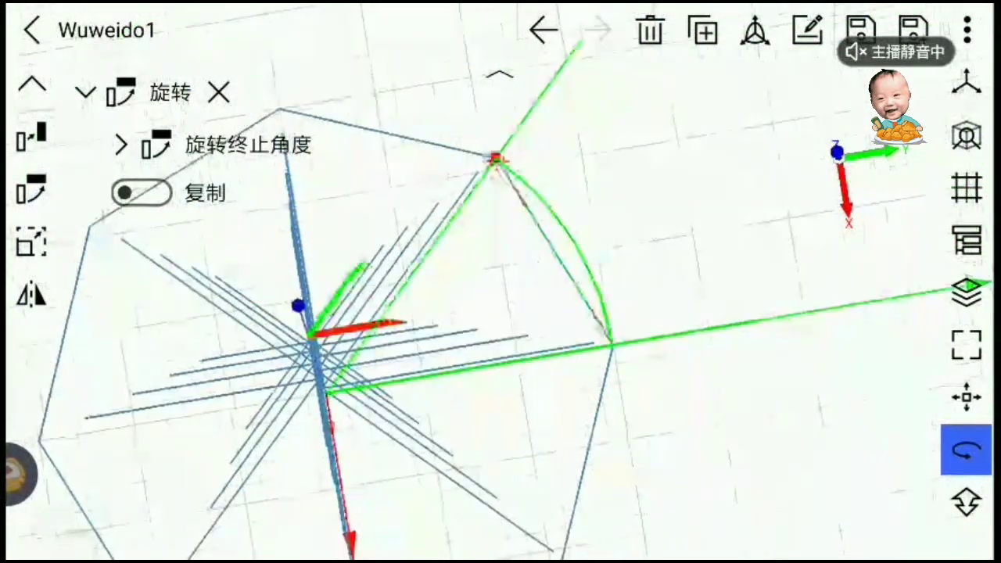
{"action": "left_click", "coordinate": [612, 341]}
{"action": "scroll", "coordinate": [501, 313], "scroll_direction": "up", "scroll_amount": 5}
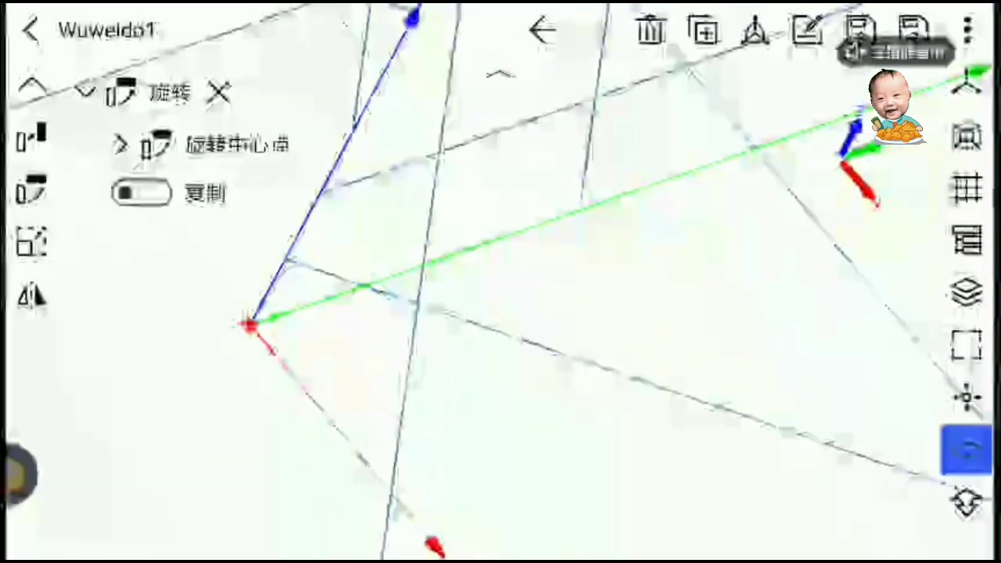
Rotate the remaining line groups about the axis, excluding the lowest line, so branches surround the axis.
{"action": "left_click", "coordinate": [250, 325]}
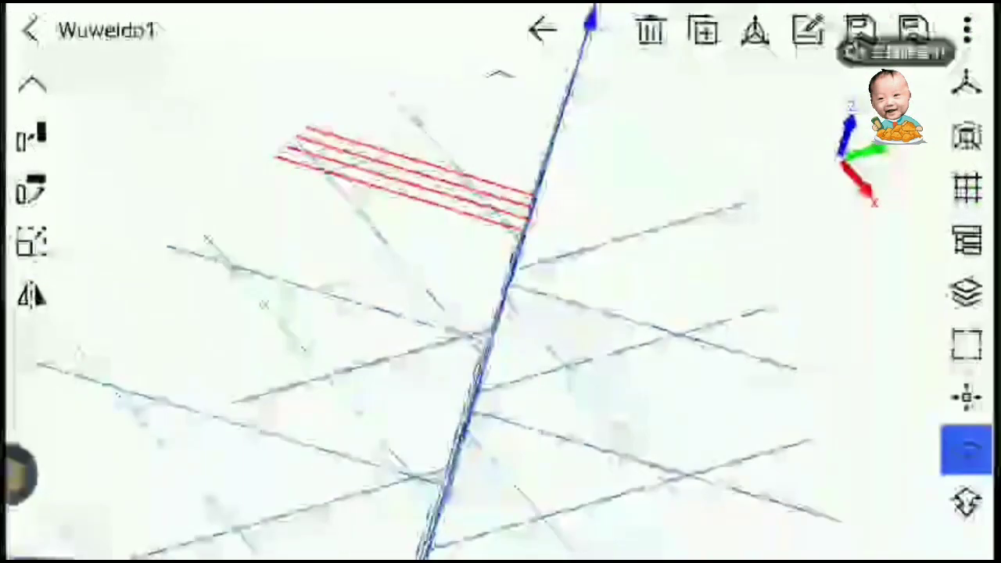
{"action": "left_click", "coordinate": [479, 184]}
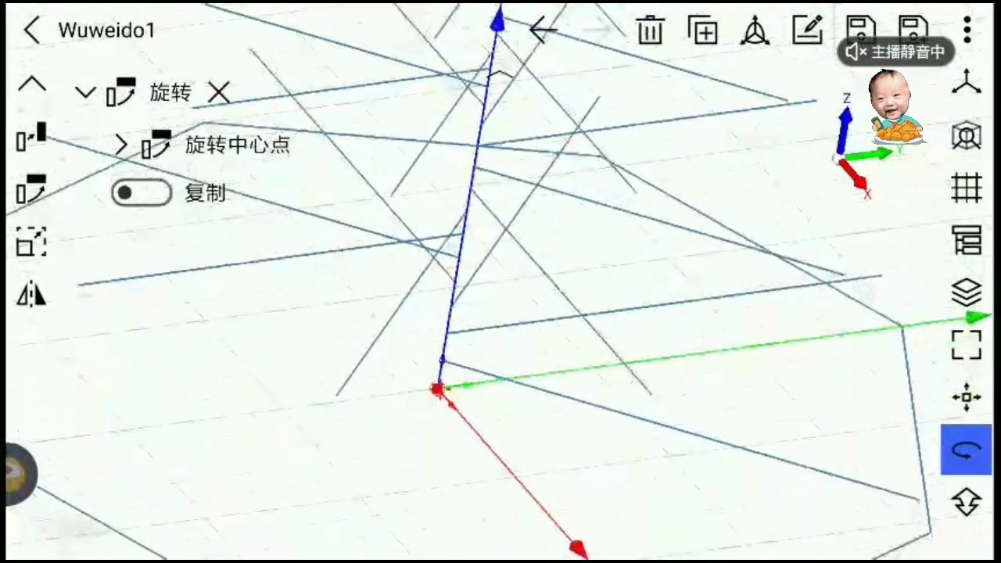
{"action": "left_click", "coordinate": [436, 389]}
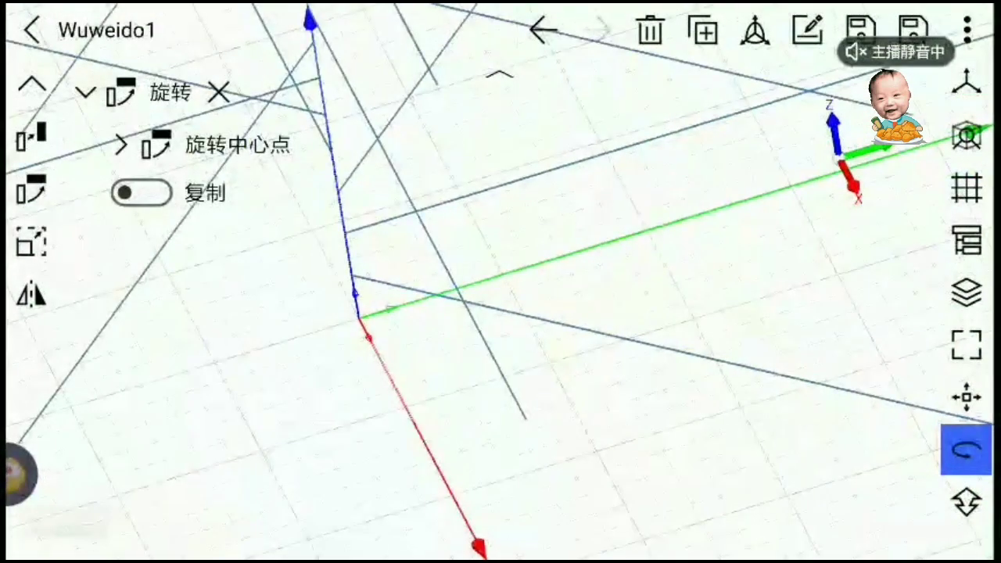
{"action": "left_click", "coordinate": [359, 319]}
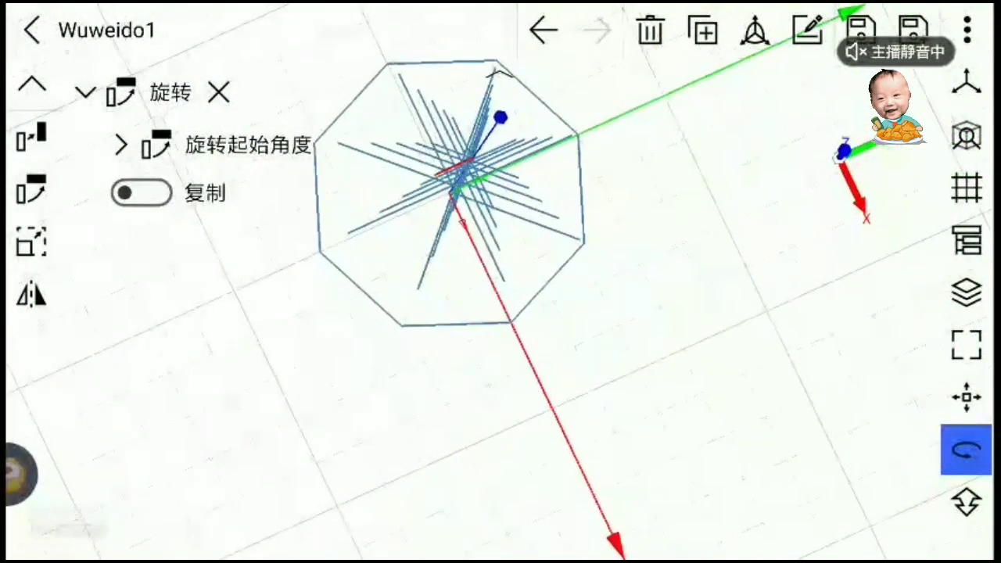
{"action": "left_click", "coordinate": [401, 325]}
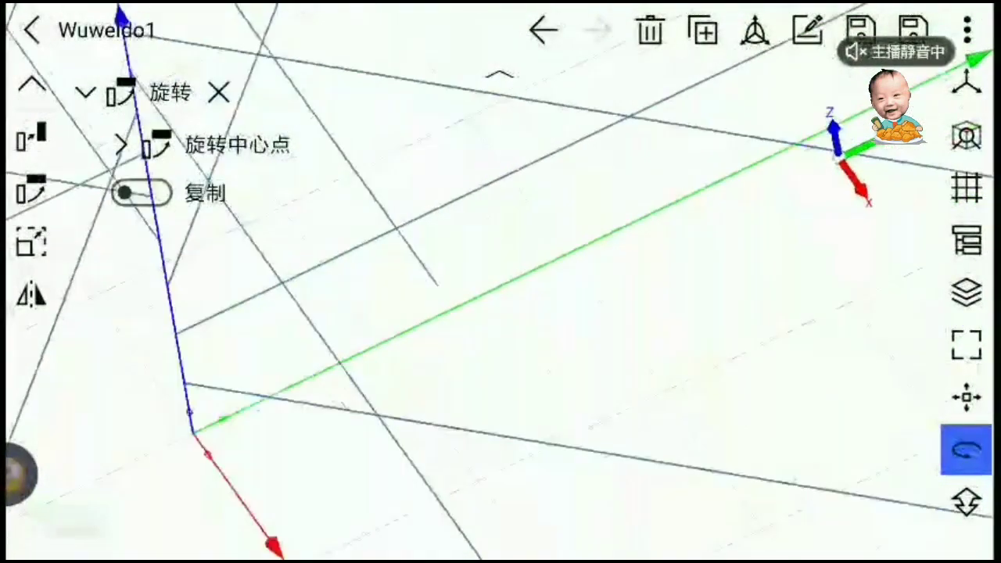
{"action": "left_click", "coordinate": [309, 384]}
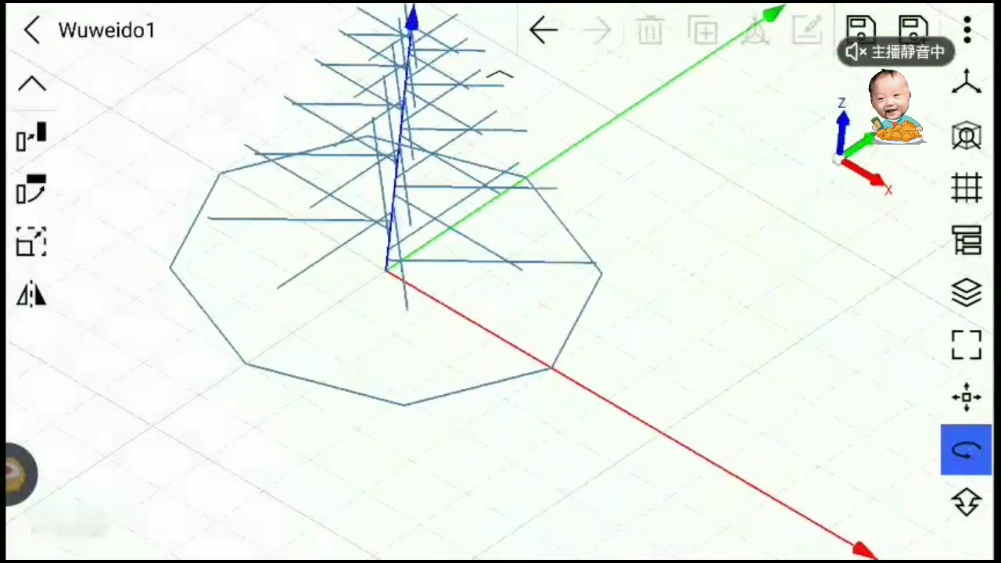
Set Layer2's colour to bright magenta and its line width to 5.
{"action": "left_click", "coordinate": [967, 291]}
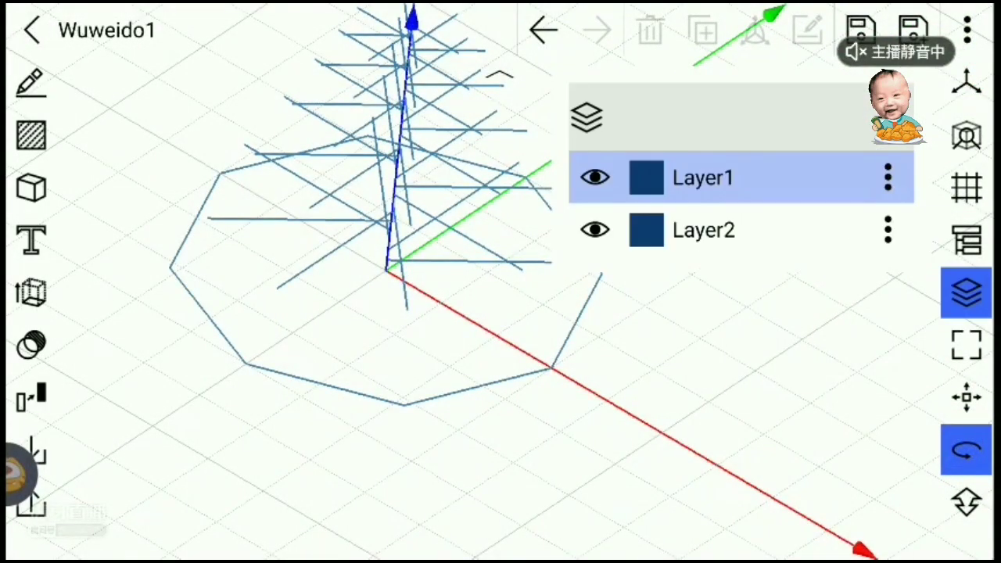
{"action": "left_click", "coordinate": [646, 177]}
{"action": "left_click_drag", "start_coordinate": [670, 279], "coordinate": [670, 362]}
{"action": "left_click_drag", "start_coordinate": [601, 263], "coordinate": [644, 81]}
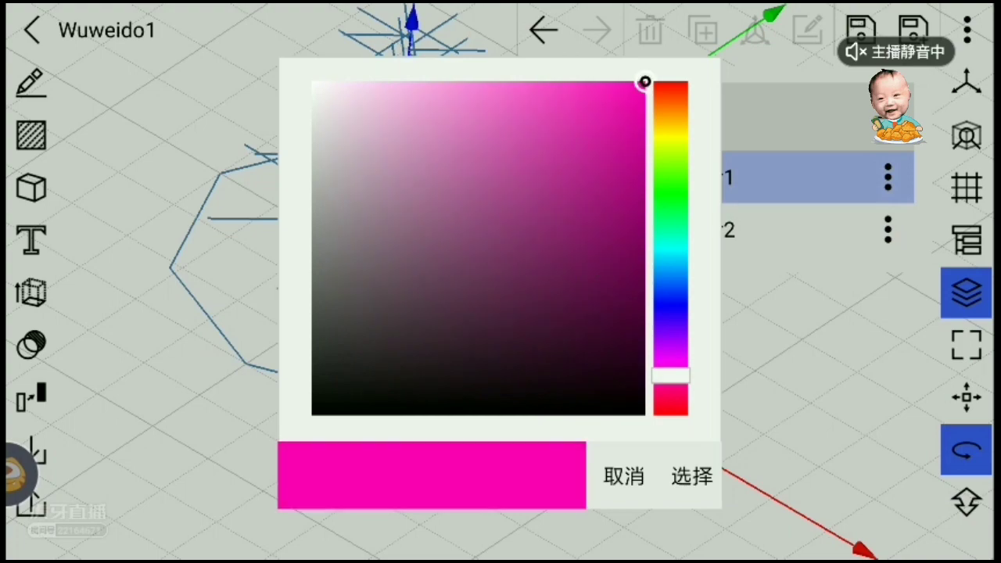
{"action": "left_click", "coordinate": [692, 476]}
{"action": "left_click", "coordinate": [607, 414]}
{"action": "left_click", "coordinate": [537, 413]}
{"action": "left_click", "coordinate": [476, 221]}
{"action": "left_click", "coordinate": [704, 229]}
{"action": "left_click", "coordinate": [966, 293]}
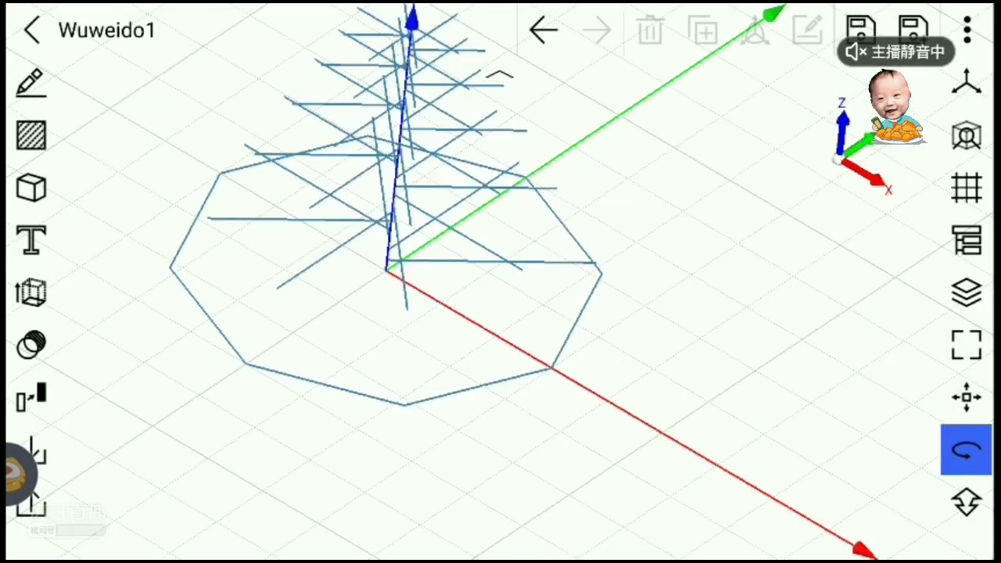
Start a spline curve with its first point at the base of the line fan.
{"action": "left_click_drag", "start_coordinate": [500, 313], "coordinate": [445, 235]}
{"action": "mouse_move", "coordinate": [501, 312]}
{"action": "left_mouse_down"}
{"action": "mouse_move", "coordinate": [438, 258]}
{"action": "mouse_move", "coordinate": [516, 328]}
{"action": "mouse_move", "coordinate": [481, 300]}
{"action": "mouse_move", "coordinate": [508, 258]}
{"action": "mouse_move", "coordinate": [524, 306]}
{"action": "mouse_move", "coordinate": [532, 297]}
{"action": "mouse_move", "coordinate": [509, 250]}
{"action": "mouse_move", "coordinate": [442, 411]}
{"action": "mouse_move", "coordinate": [438, 383]}
{"action": "mouse_move", "coordinate": [547, 329]}
{"action": "mouse_move", "coordinate": [531, 375]}
{"action": "mouse_move", "coordinate": [547, 359]}
{"action": "mouse_move", "coordinate": [539, 313]}
{"action": "mouse_move", "coordinate": [587, 321]}
{"action": "mouse_move", "coordinate": [617, 351]}
{"action": "mouse_move", "coordinate": [672, 379]}
{"action": "left_mouse_up"}
{"action": "left_click", "coordinate": [562, 329]}
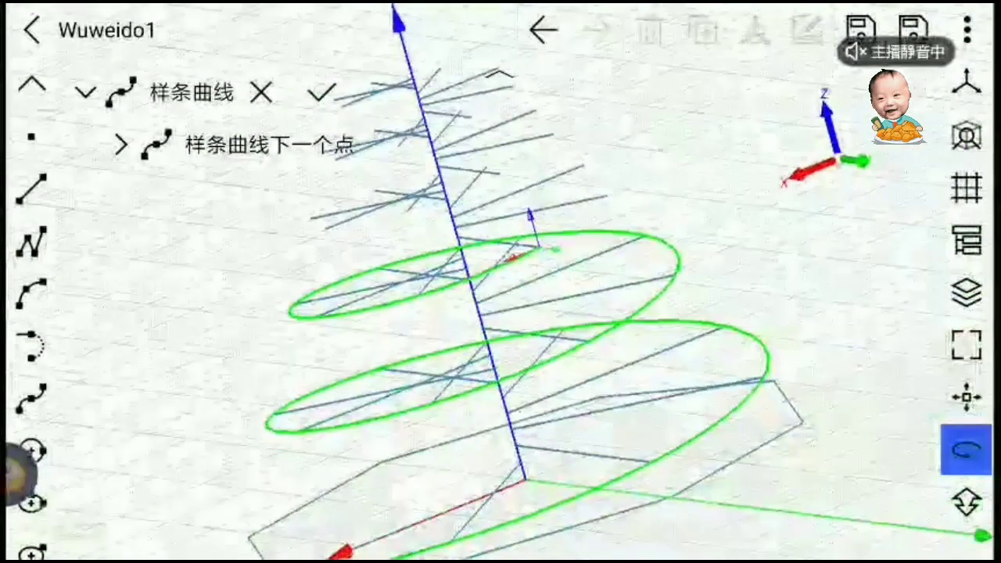
Extend the spline through four more line tips climbing up the spiral.
{"action": "left_click", "coordinate": [603, 192]}
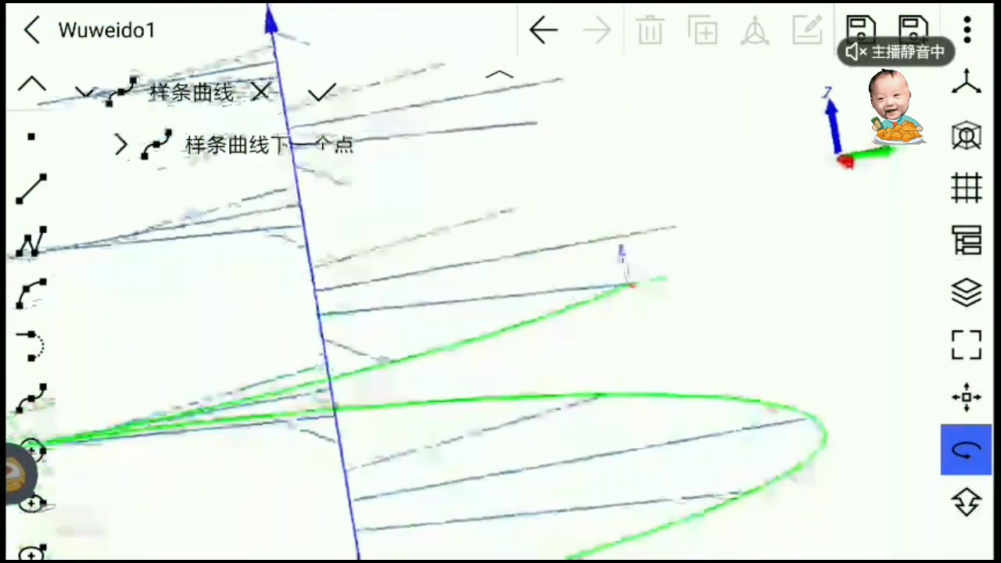
{"action": "left_click", "coordinate": [711, 215]}
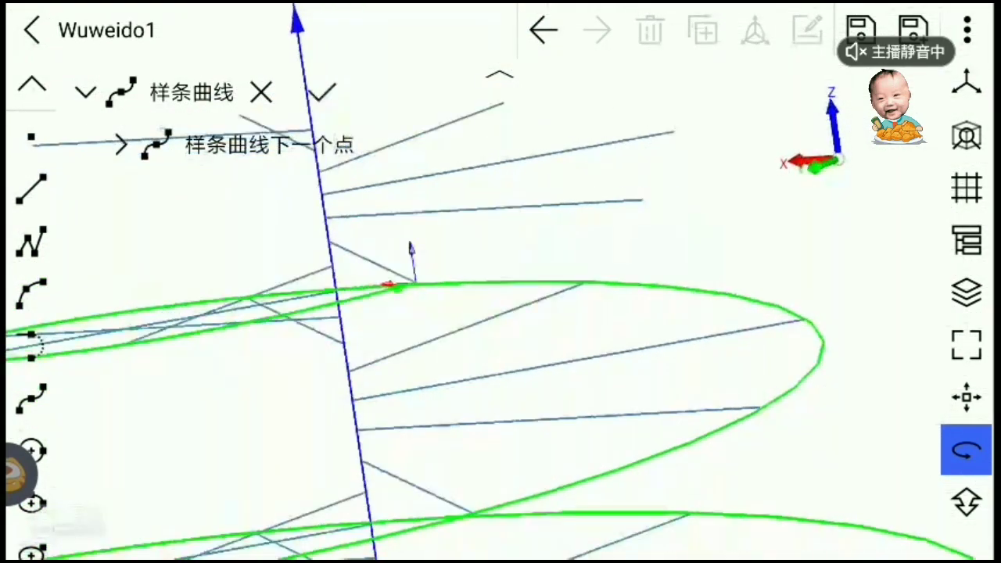
{"action": "left_click", "coordinate": [691, 151]}
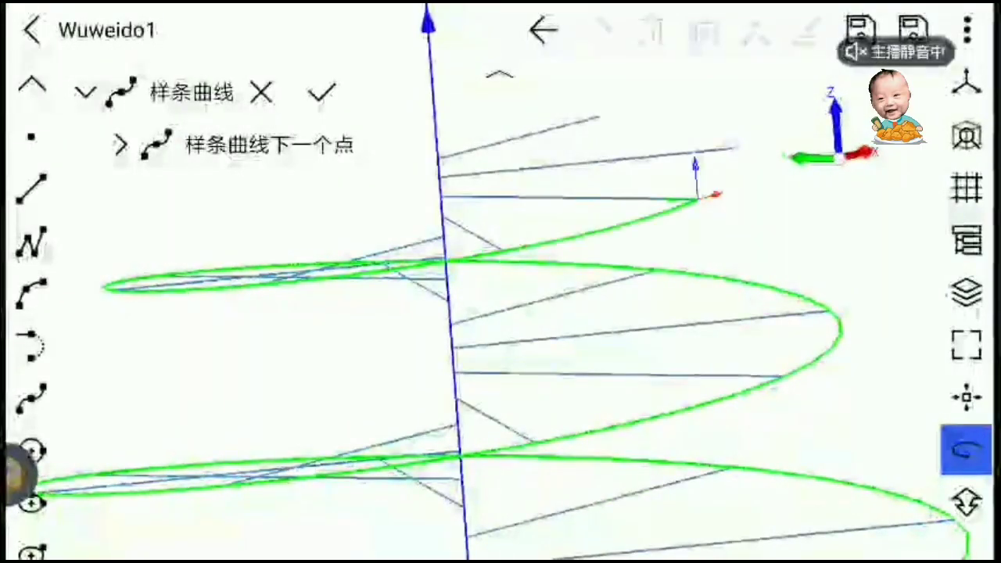
{"action": "left_click", "coordinate": [733, 147]}
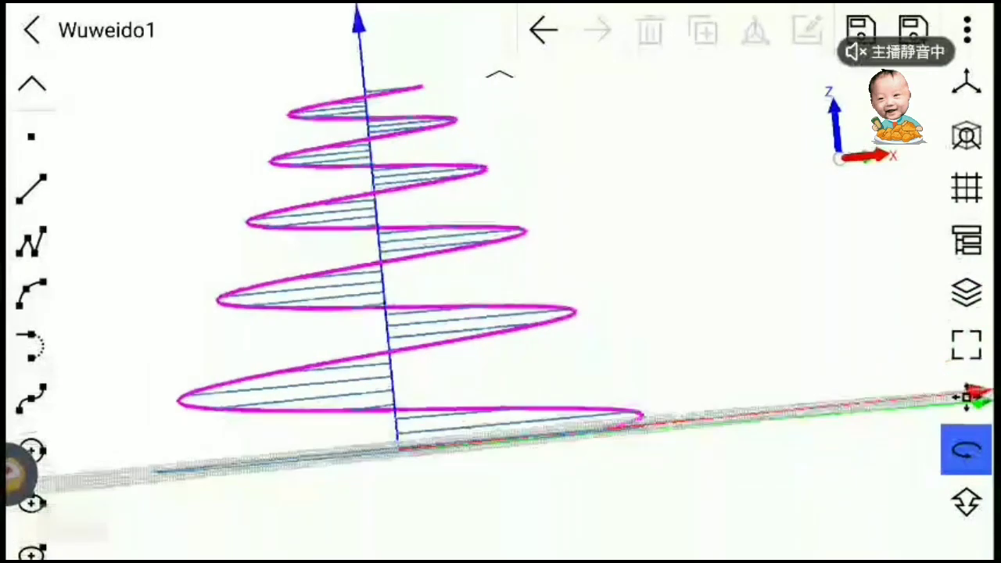
Hide Layer1 so the blue line fans disappear and only the magenta spiral remains.
{"action": "mouse_move", "coordinate": [548, 195]}
{"action": "left_mouse_down"}
{"action": "mouse_move", "coordinate": [547, 313]}
{"action": "mouse_move", "coordinate": [587, 510]}
{"action": "left_mouse_up"}
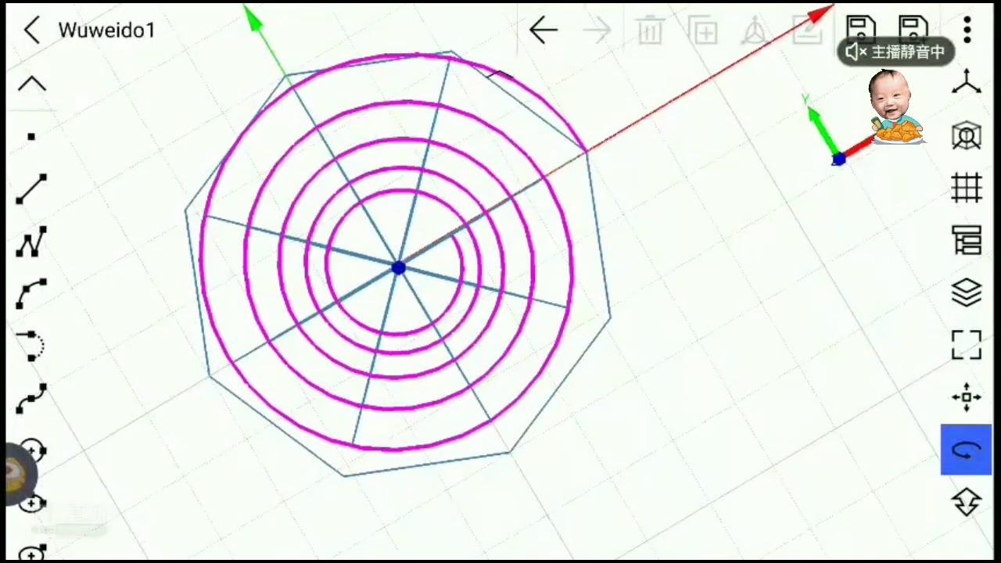
{"action": "mouse_move", "coordinate": [587, 469]}
{"action": "left_mouse_down"}
{"action": "mouse_move", "coordinate": [594, 211]}
{"action": "mouse_move", "coordinate": [594, 250]}
{"action": "left_mouse_up"}
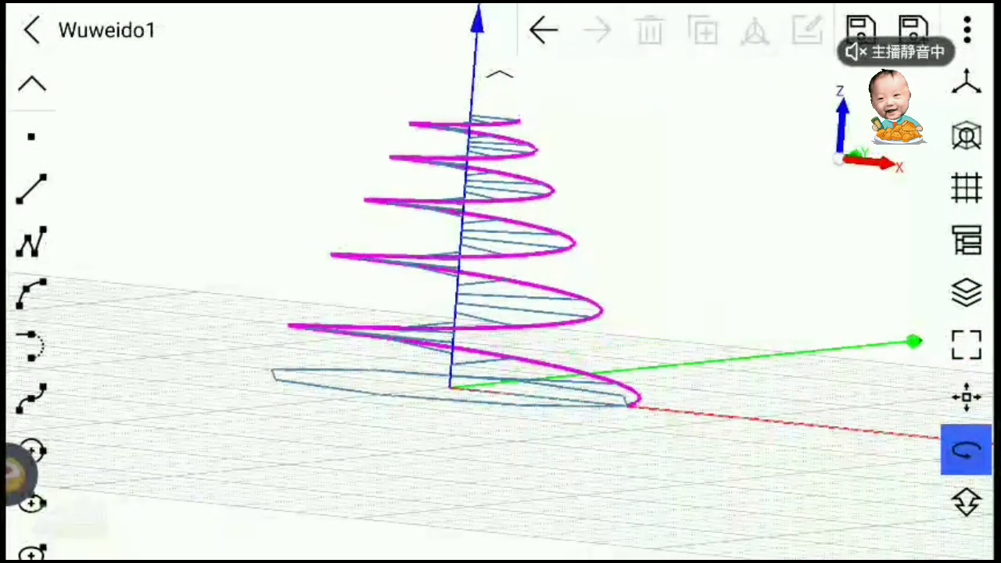
{"action": "left_click", "coordinate": [966, 291]}
{"action": "left_click", "coordinate": [887, 230]}
{"action": "left_click", "coordinate": [594, 178]}
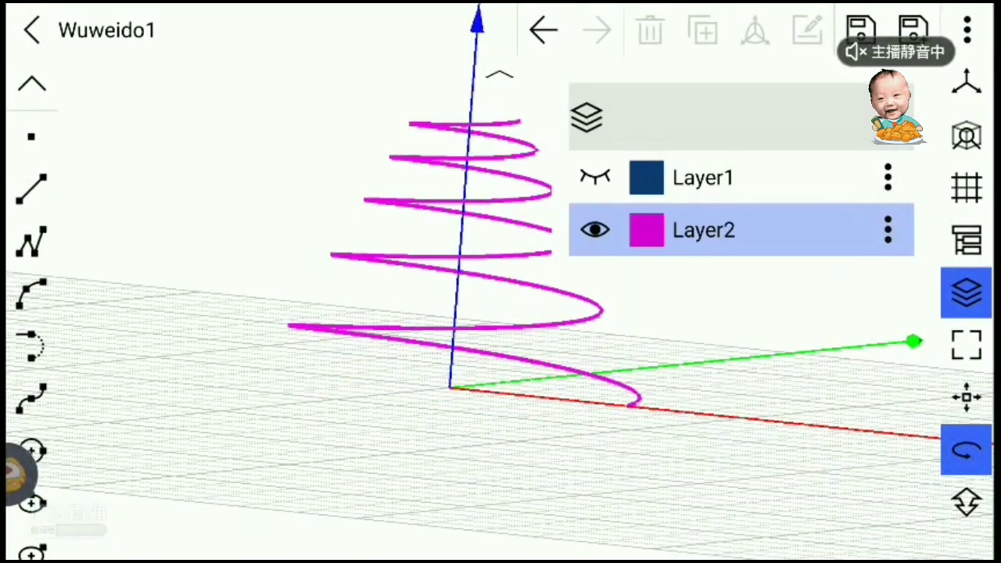
{"action": "left_click_drag", "start_coordinate": [548, 469], "coordinate": [501, 453]}
{"action": "left_click", "coordinate": [966, 292]}
{"action": "mouse_move", "coordinate": [625, 274]}
{"action": "left_mouse_down"}
{"action": "mouse_move", "coordinate": [594, 313]}
{"action": "mouse_move", "coordinate": [563, 273]}
{"action": "mouse_move", "coordinate": [531, 320]}
{"action": "left_mouse_up"}
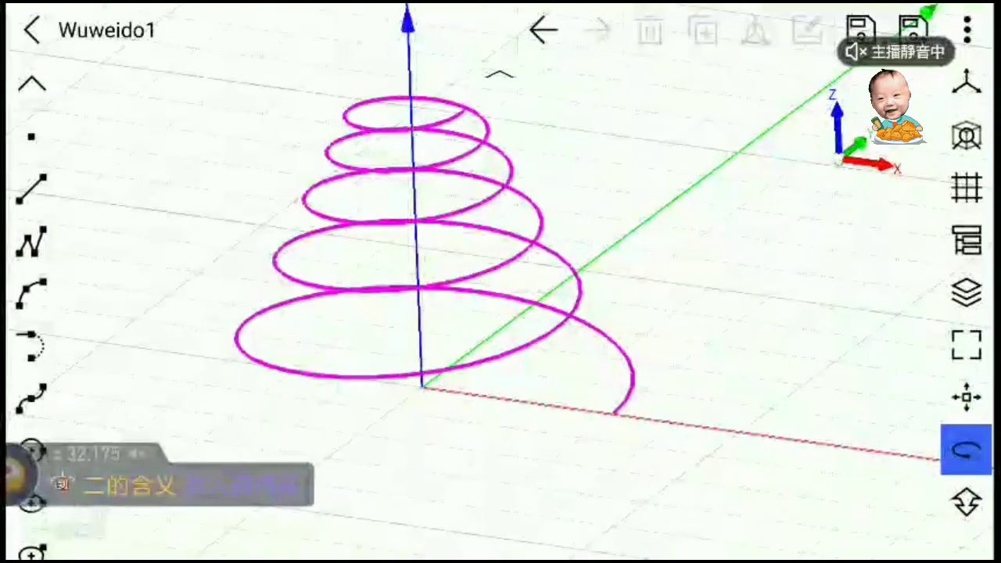
Place a coordinate system on the spiral's start point and align the working plane to it.
{"action": "left_click", "coordinate": [966, 188]}
{"action": "left_click", "coordinate": [643, 391]}
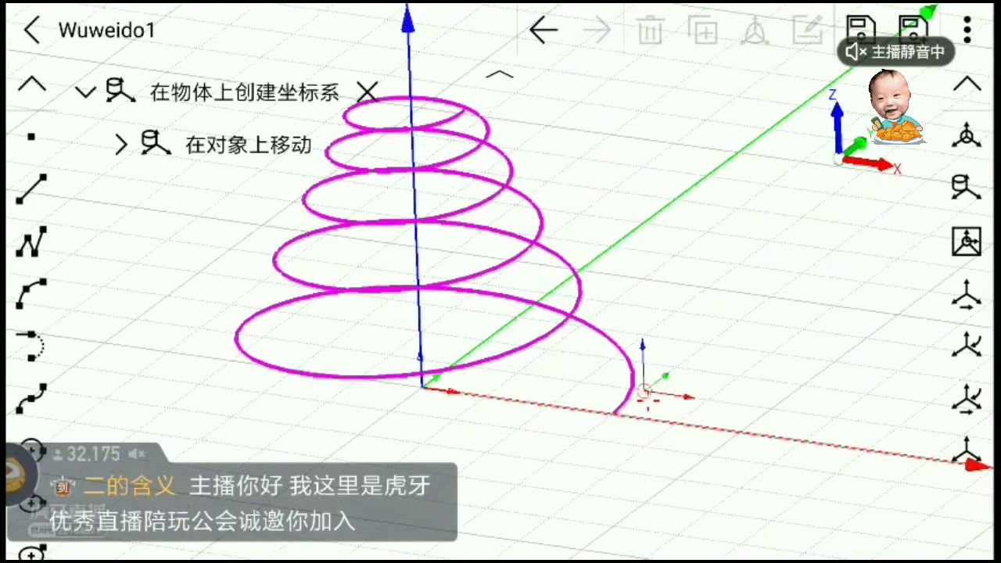
{"action": "left_click", "coordinate": [966, 344]}
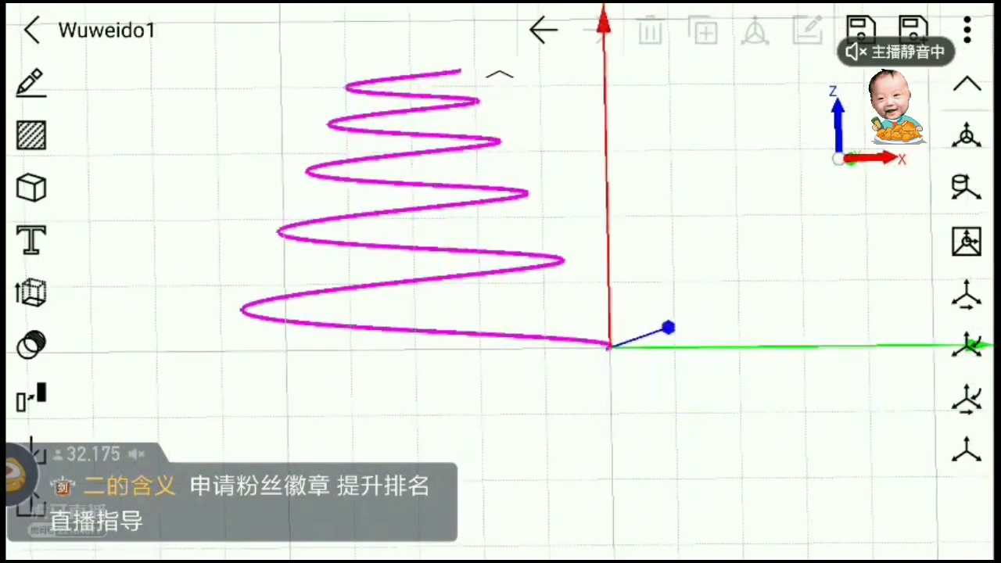
Sketch a filled circle centred at the spiral's start with 创建面 enabled.
{"action": "left_click", "coordinate": [32, 81]}
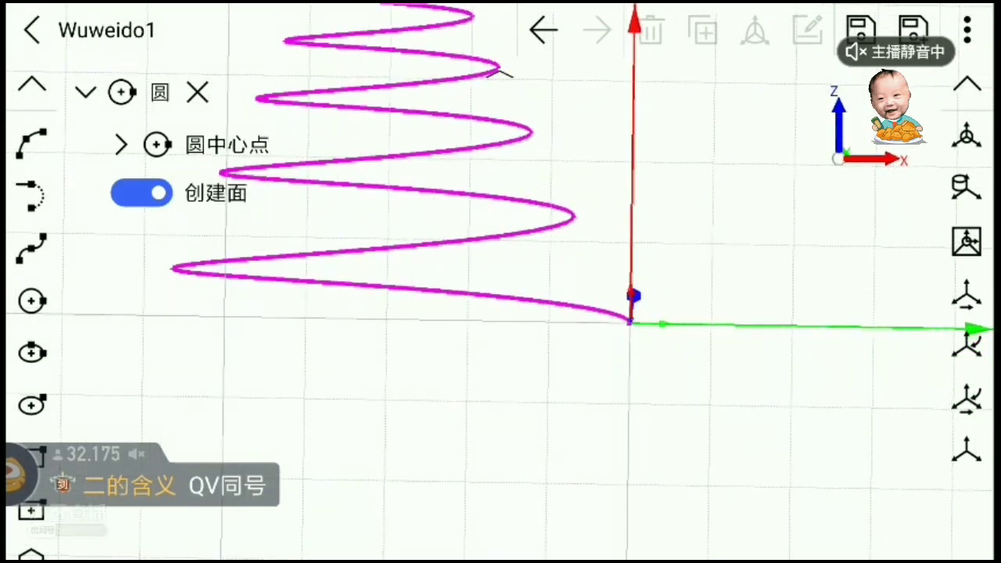
{"action": "left_click", "coordinate": [625, 327]}
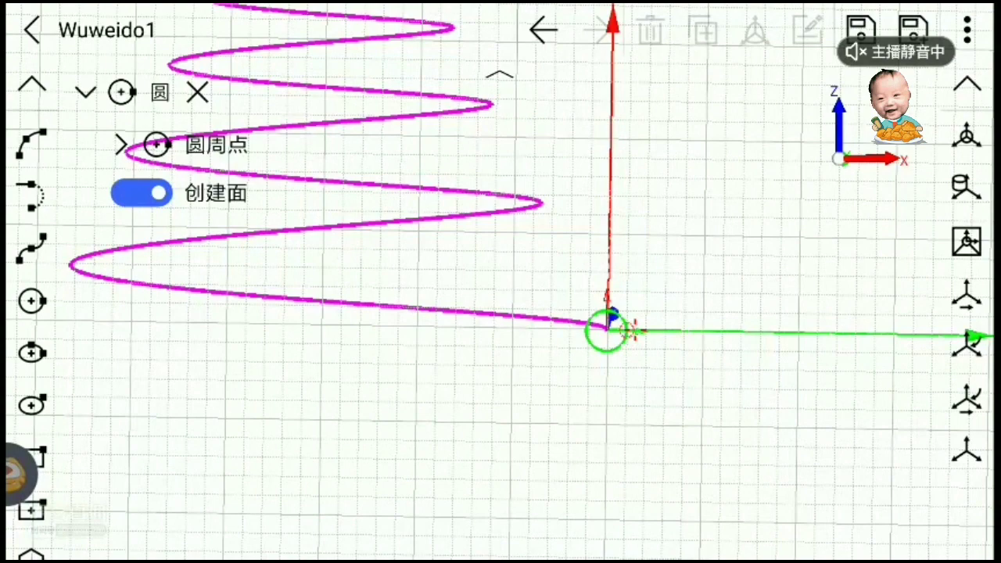
{"action": "scroll", "coordinate": [641, 330], "scroll_direction": "up", "scroll_amount": 2}
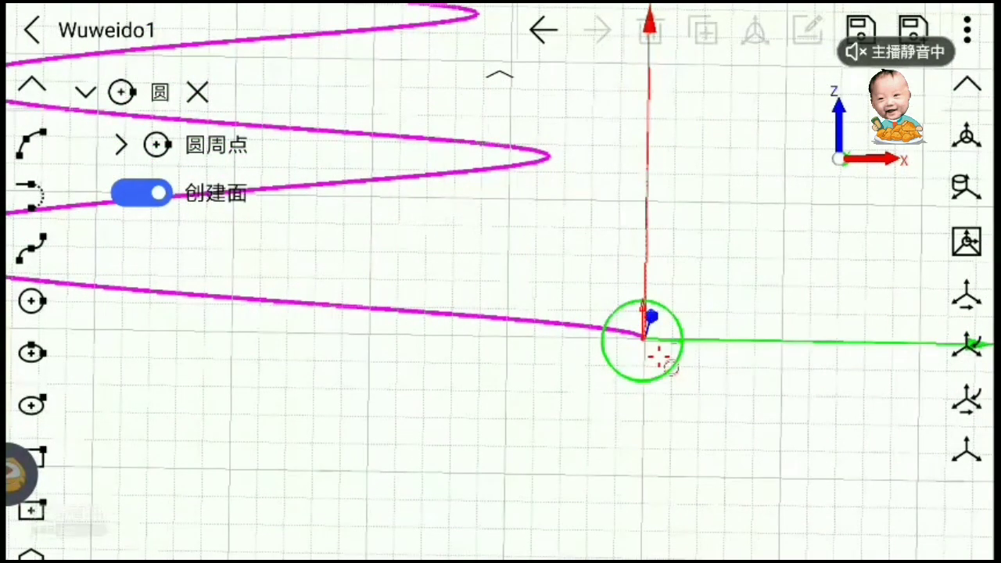
{"action": "left_click", "coordinate": [660, 360]}
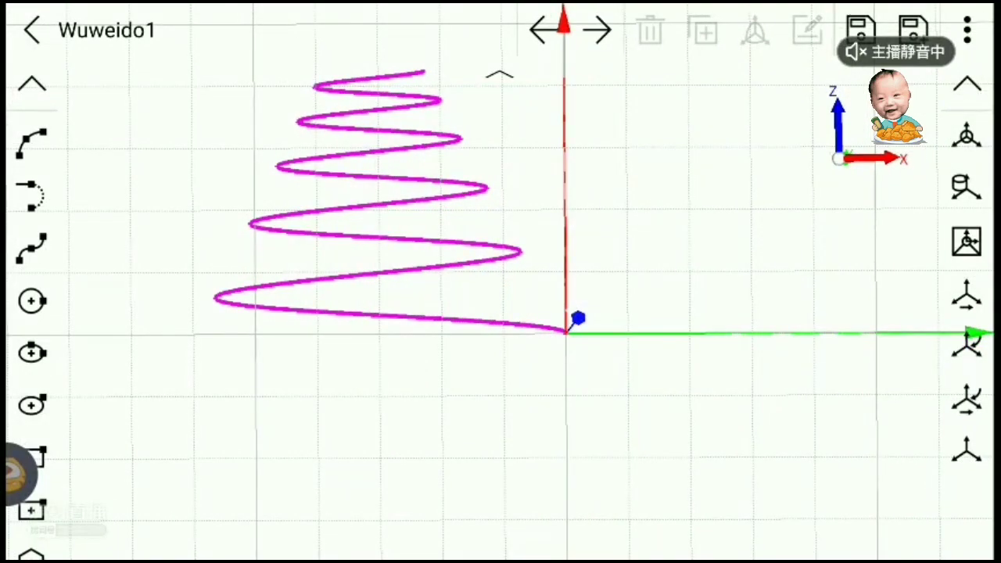
{"action": "left_click", "coordinate": [141, 192]}
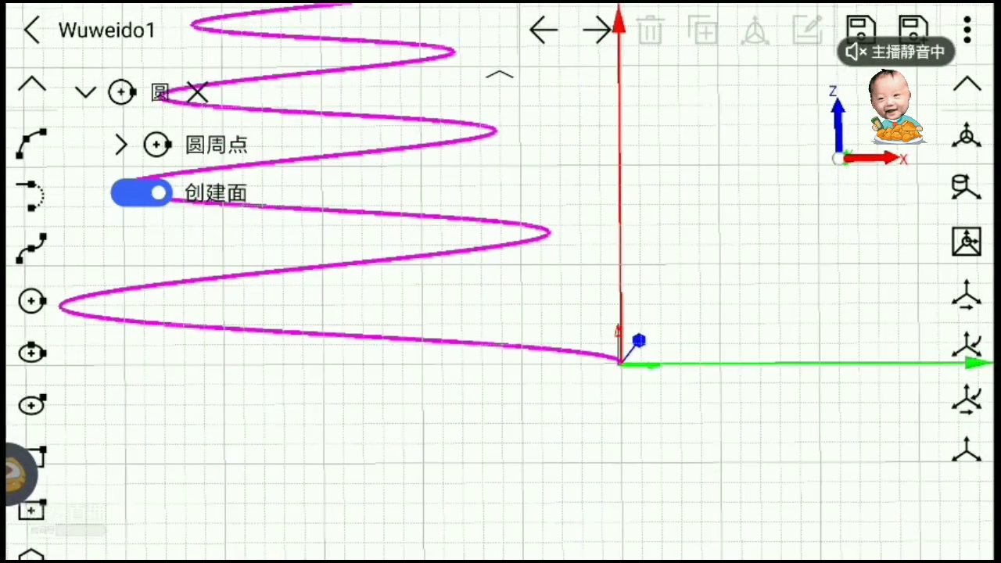
{"action": "left_click", "coordinate": [592, 410]}
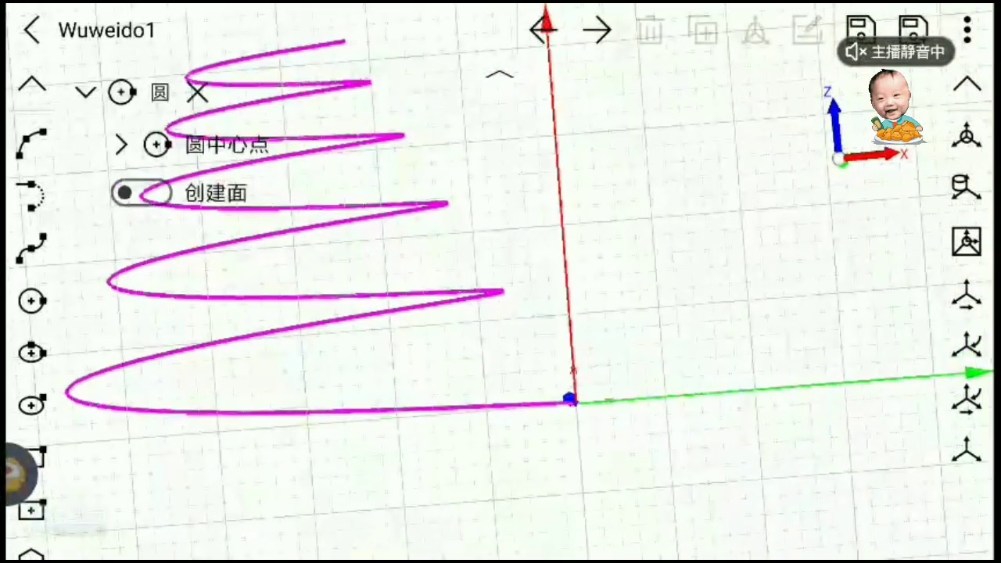
{"action": "left_click", "coordinate": [141, 194]}
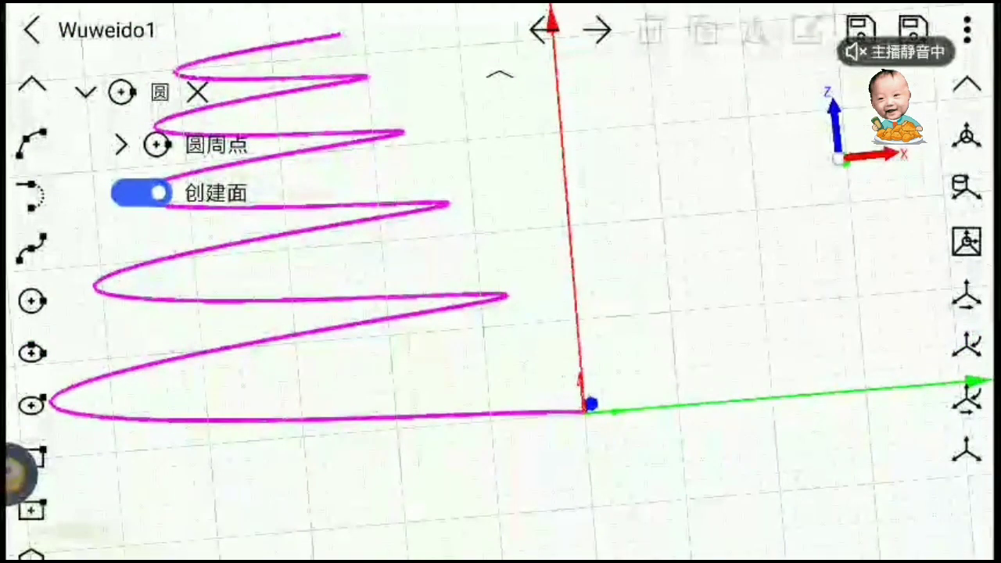
{"action": "left_click", "coordinate": [584, 413]}
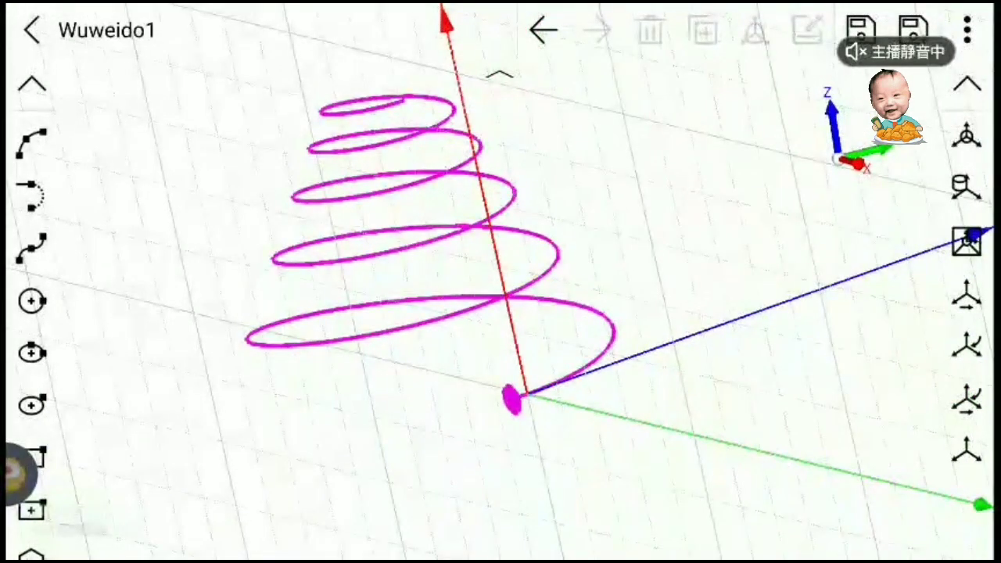
{"action": "left_click", "coordinate": [655, 342]}
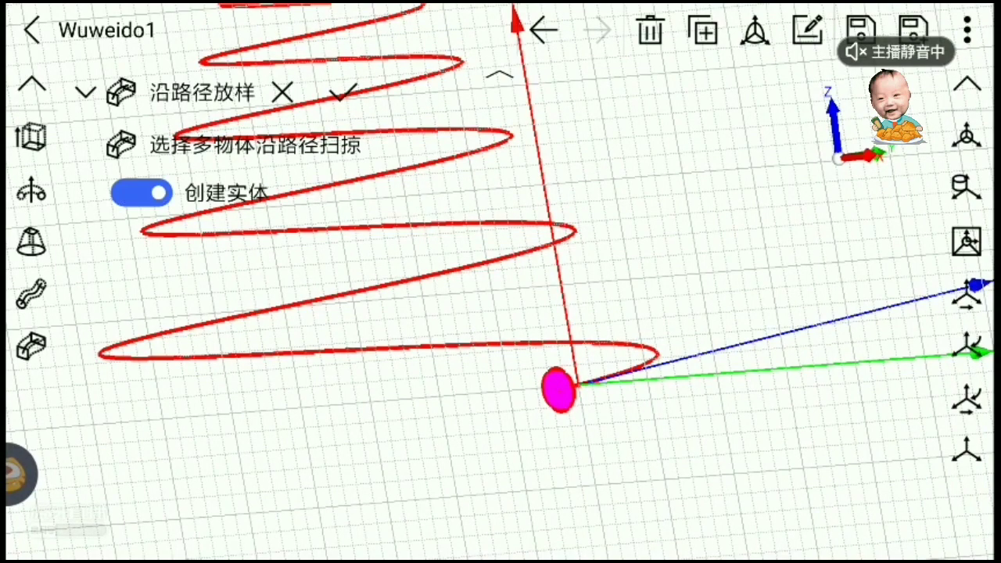
Confirm the sweep of the circle along the spiral, producing a magenta tapered coil tube.
{"action": "left_click", "coordinate": [342, 93]}
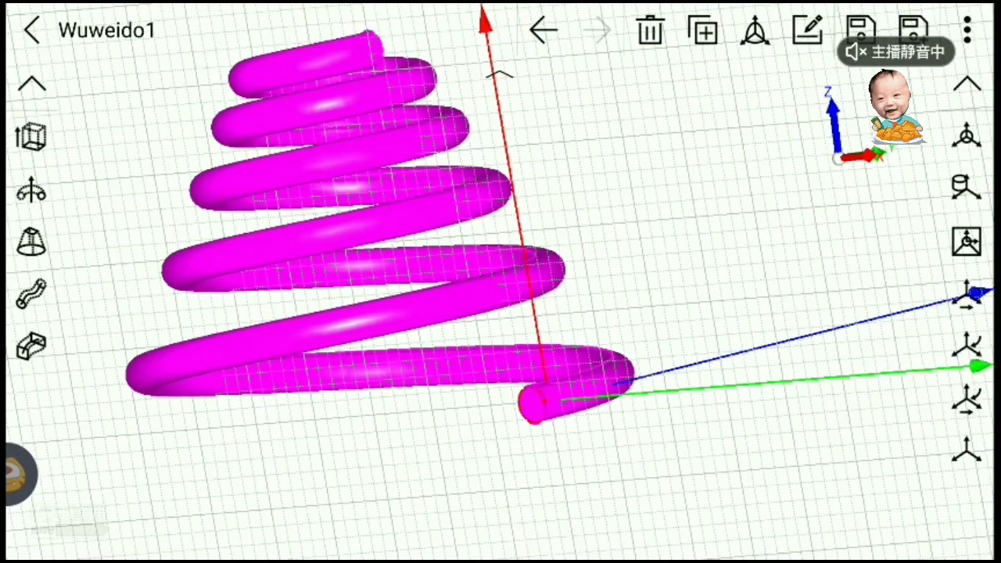
{"action": "mouse_move", "coordinate": [704, 235]}
{"action": "left_mouse_down"}
{"action": "mouse_move", "coordinate": [704, 406]}
{"action": "mouse_move", "coordinate": [703, 234]}
{"action": "left_mouse_up"}
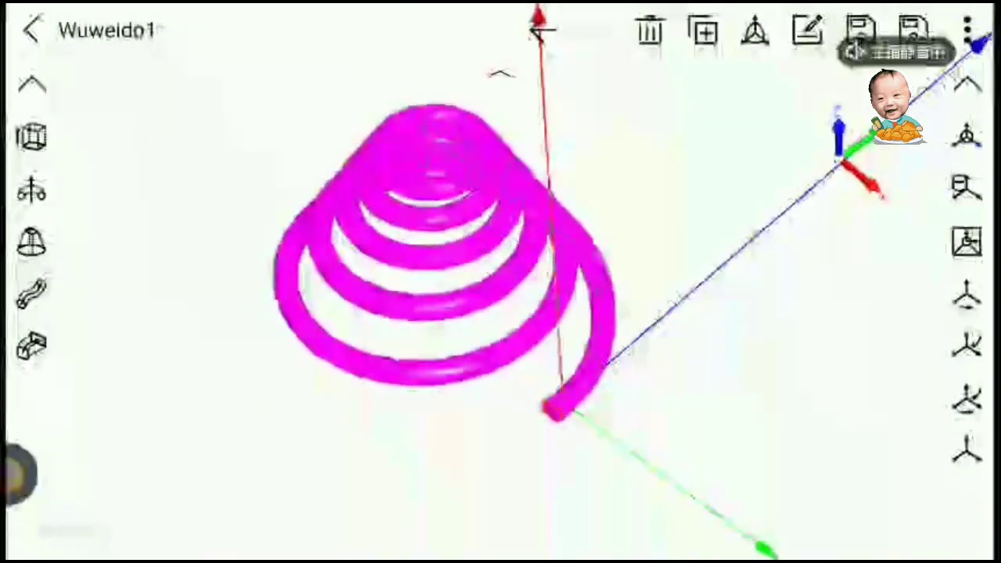
{"action": "left_click", "coordinate": [967, 29]}
{"action": "left_click", "coordinate": [965, 291]}
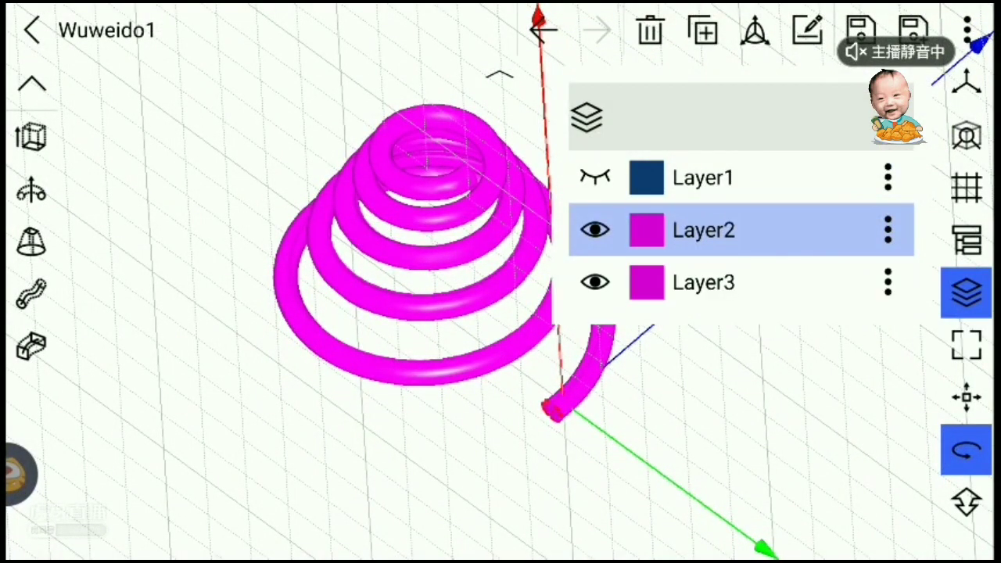
Give Layer3 a grey colour and a line width of 1.
{"action": "left_click", "coordinate": [646, 230]}
{"action": "left_click_drag", "start_coordinate": [432, 254], "coordinate": [313, 268]}
{"action": "left_click", "coordinate": [623, 476]}
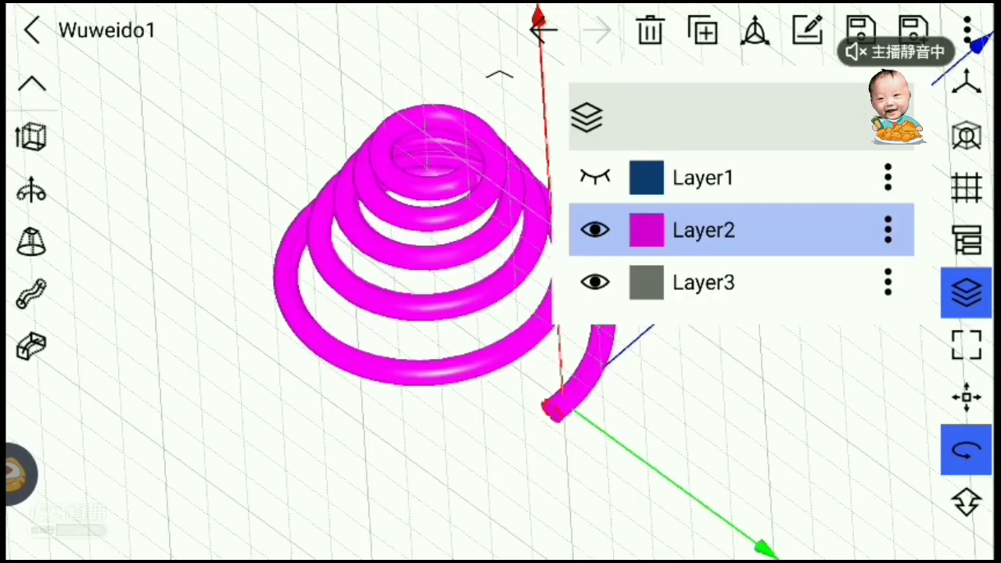
{"action": "left_click", "coordinate": [607, 467]}
{"action": "left_click", "coordinate": [545, 413]}
{"action": "left_click", "coordinate": [540, 40]}
{"action": "left_click", "coordinate": [545, 360]}
{"action": "left_click", "coordinate": [499, 433]}
Move the spring onto Layer3 and make Layer3 the current layer.
{"action": "left_click", "coordinate": [462, 386]}
{"action": "left_click_drag", "start_coordinate": [462, 387], "coordinate": [405, 387]}
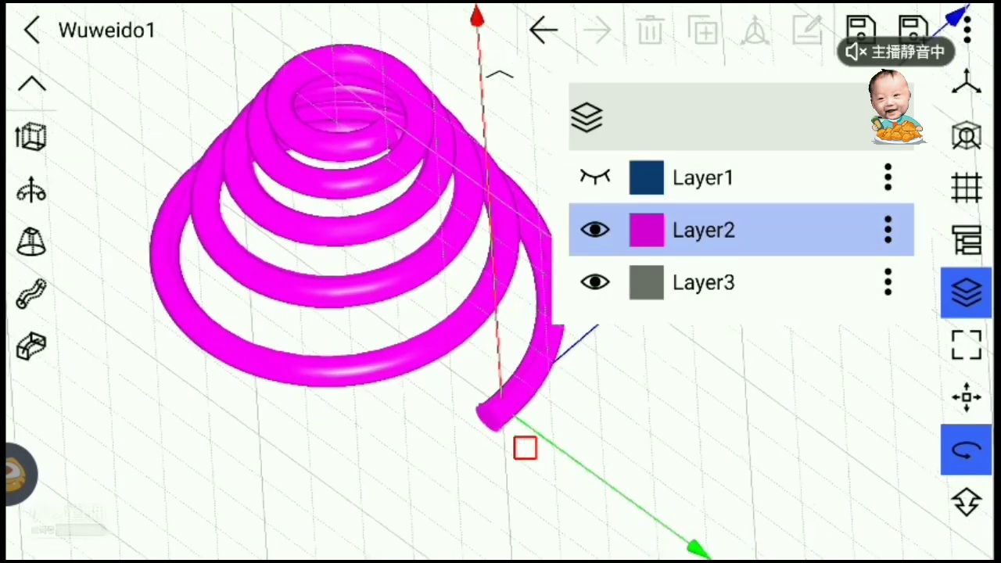
{"action": "left_click", "coordinate": [405, 386]}
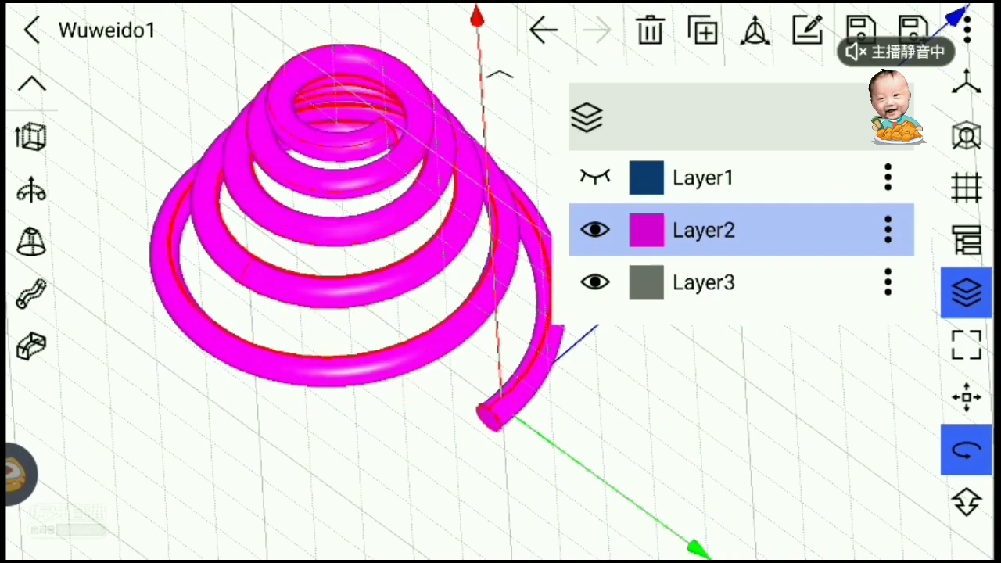
{"action": "left_click", "coordinate": [807, 30]}
{"action": "left_click", "coordinate": [548, 440]}
{"action": "left_click", "coordinate": [540, 431]}
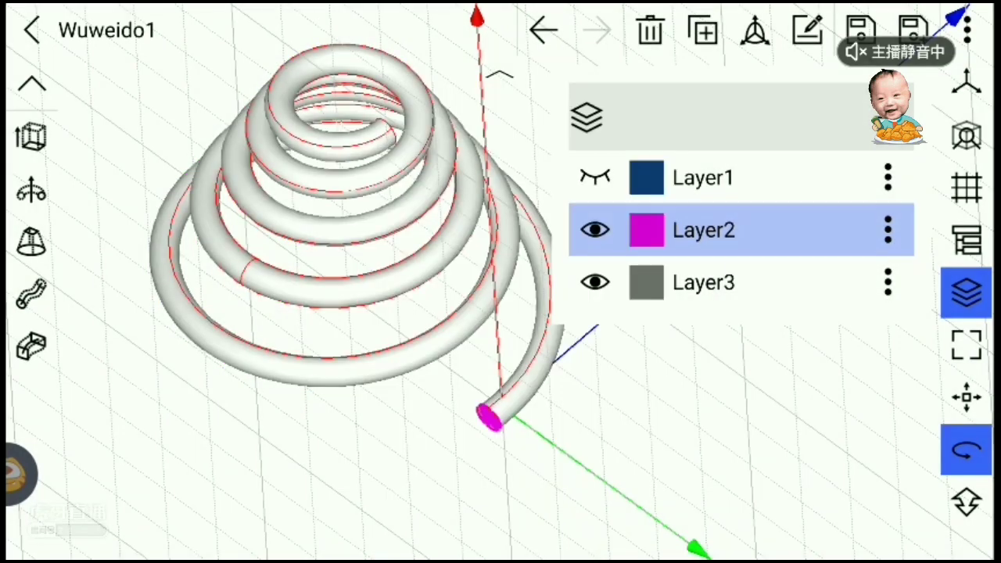
{"action": "left_click", "coordinate": [703, 282]}
{"action": "left_click", "coordinate": [966, 292]}
Hide Layer2 so only the grey spring tube shows.
{"action": "left_click_drag", "start_coordinate": [626, 312], "coordinate": [594, 406]}
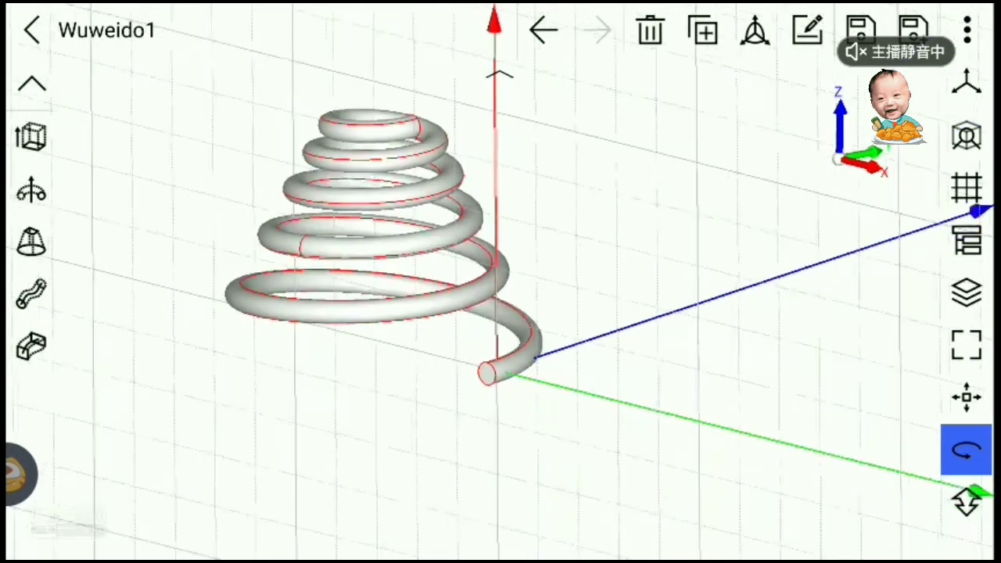
{"action": "left_click_drag", "start_coordinate": [626, 352], "coordinate": [548, 375]}
{"action": "left_click", "coordinate": [967, 292]}
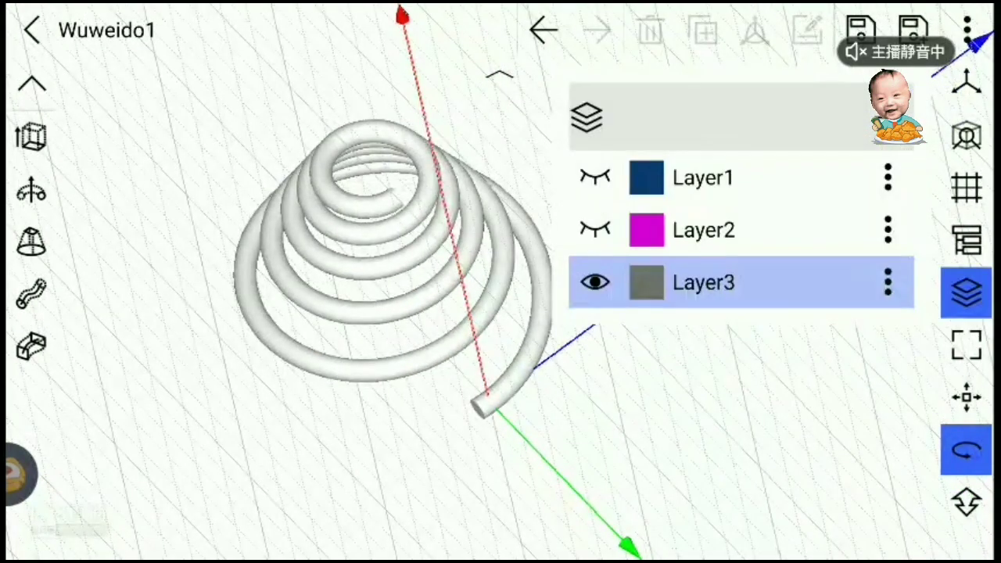
Set Layer3's material to 金属 (metal).
{"action": "left_click", "coordinate": [645, 282]}
{"action": "left_click", "coordinate": [691, 476]}
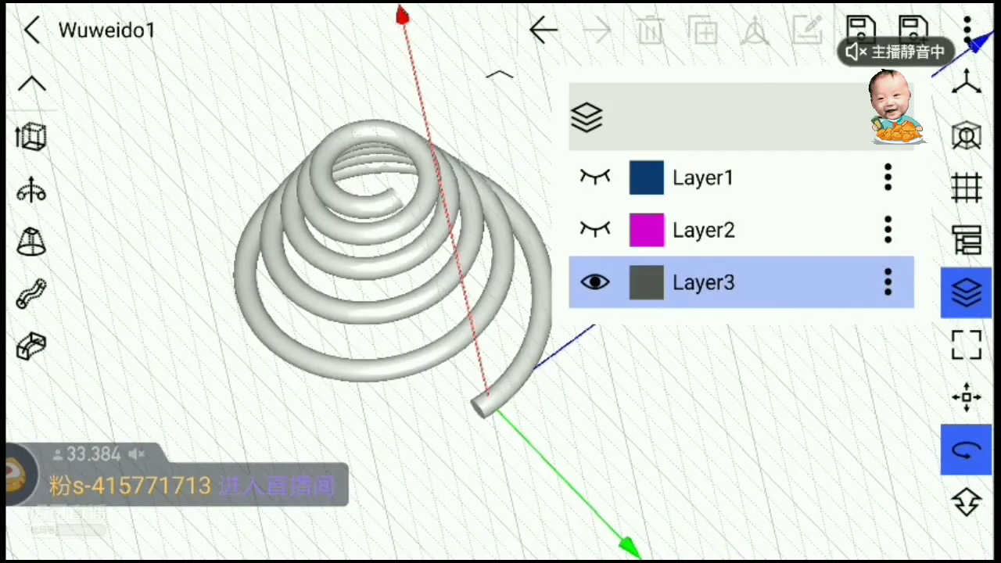
{"action": "left_click", "coordinate": [607, 466]}
{"action": "left_click", "coordinate": [536, 252]}
{"action": "left_click_drag", "start_coordinate": [548, 437], "coordinate": [547, 141]}
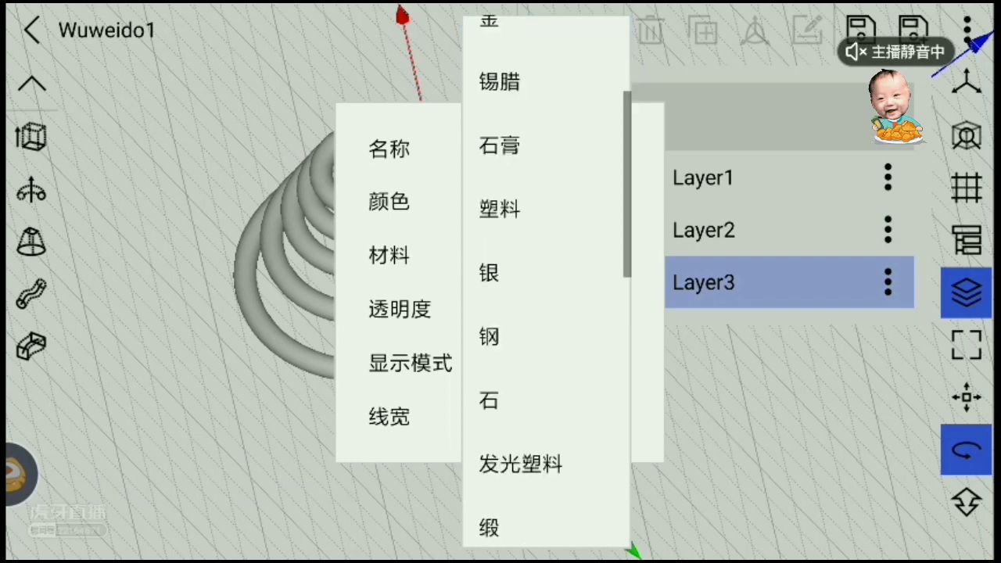
{"action": "left_click", "coordinate": [489, 314]}
{"action": "left_click", "coordinate": [546, 254]}
{"action": "left_click_drag", "start_coordinate": [547, 391], "coordinate": [547, 363]}
{"action": "left_click", "coordinate": [501, 284]}
{"action": "key", "text": "Escape"}
Set Layer3's colour to dark grey so the spring renders as steel.
{"action": "left_click", "coordinate": [646, 282]}
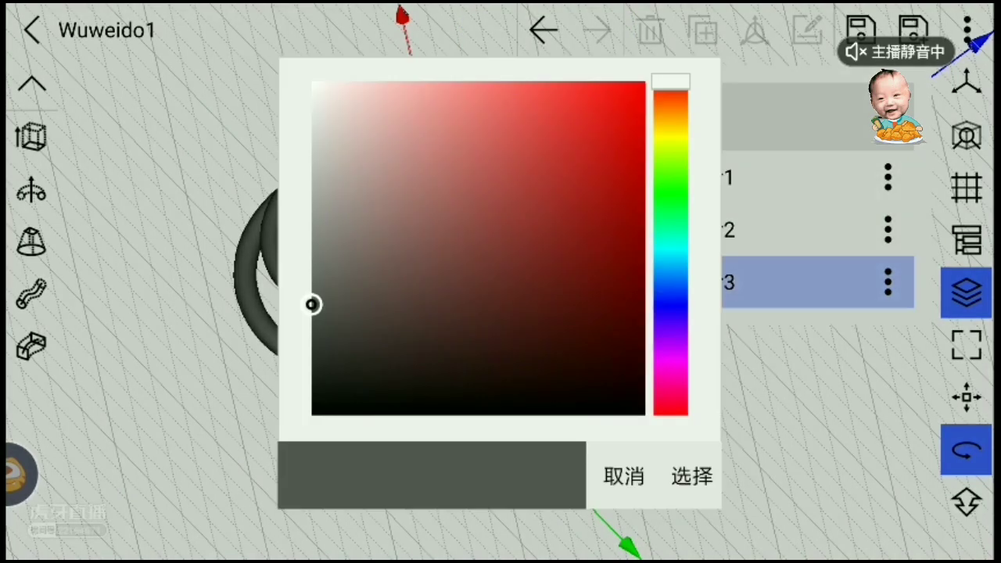
{"action": "left_click", "coordinate": [691, 476]}
{"action": "left_click", "coordinate": [966, 293]}
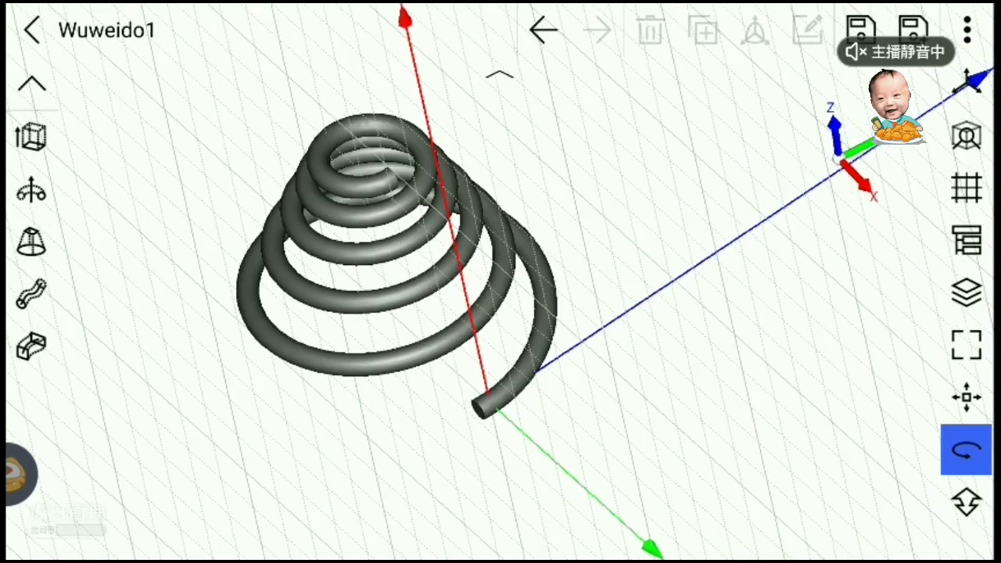
{"action": "left_click_drag", "start_coordinate": [547, 196], "coordinate": [548, 390]}
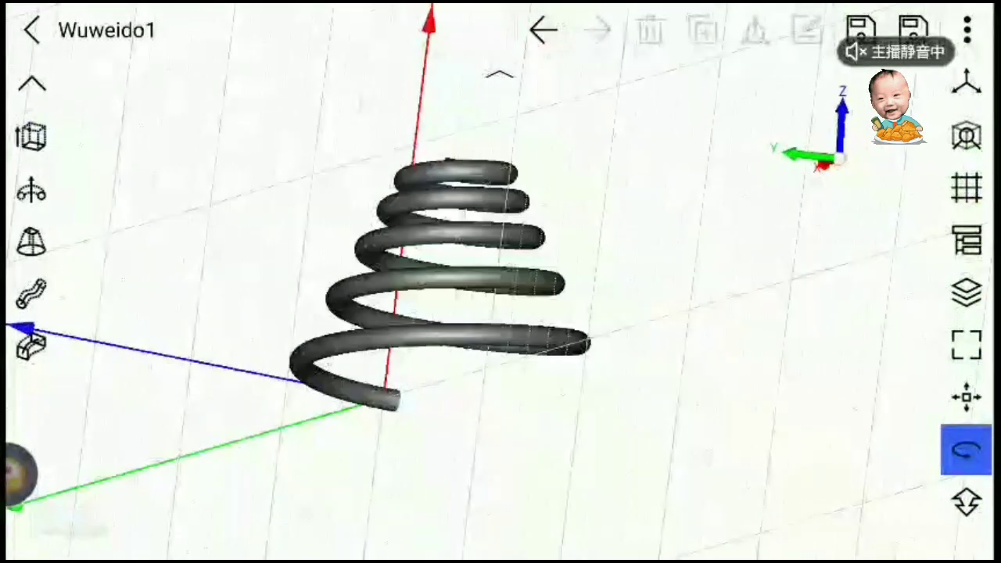